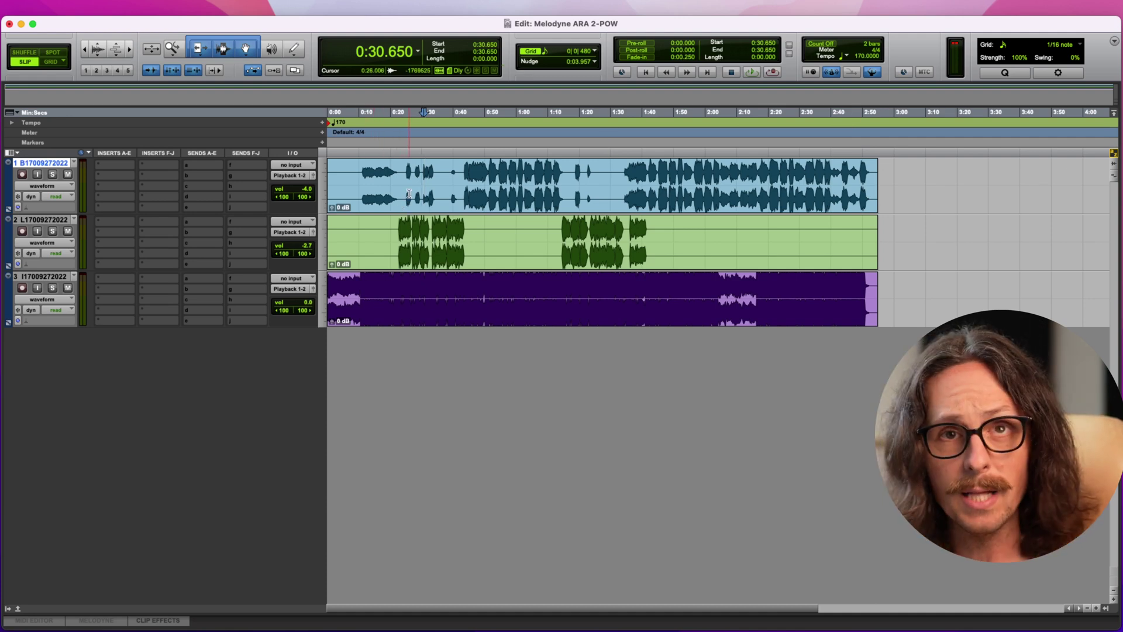
Select track 2 and the purple clip on track 3, then place the insertion point at 0:22.662.
click(404, 181)
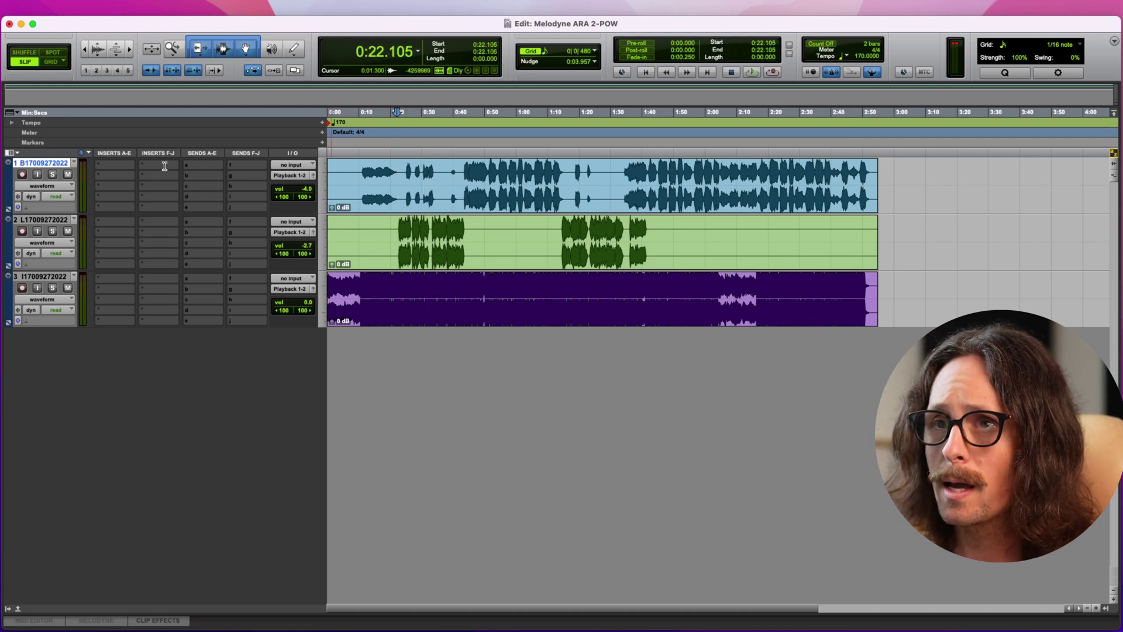
click(45, 220)
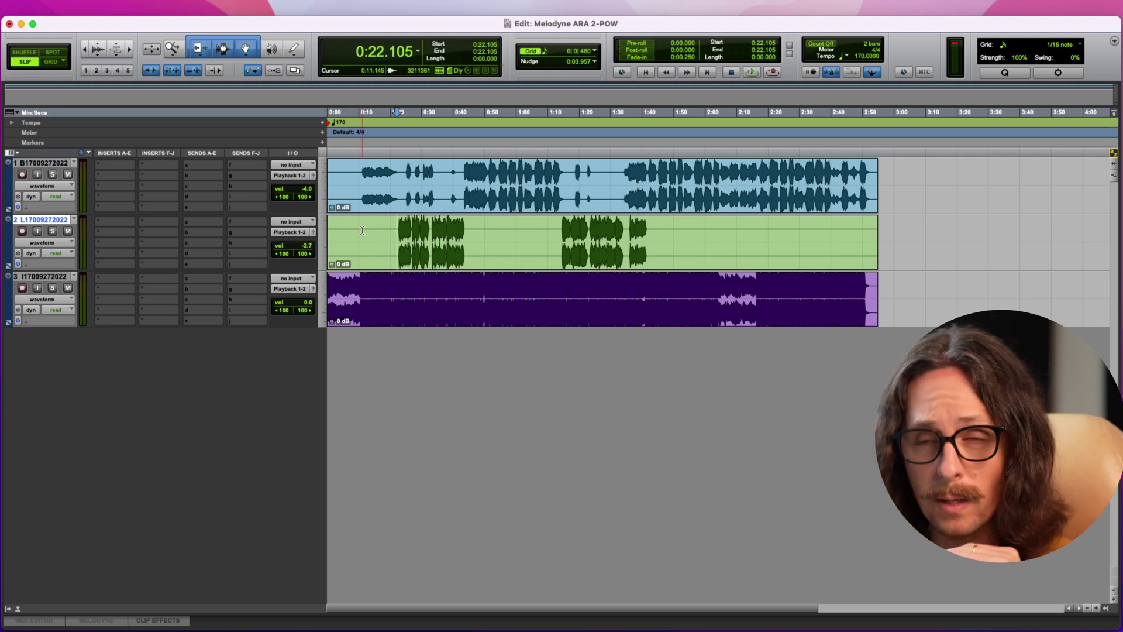
click(56, 277)
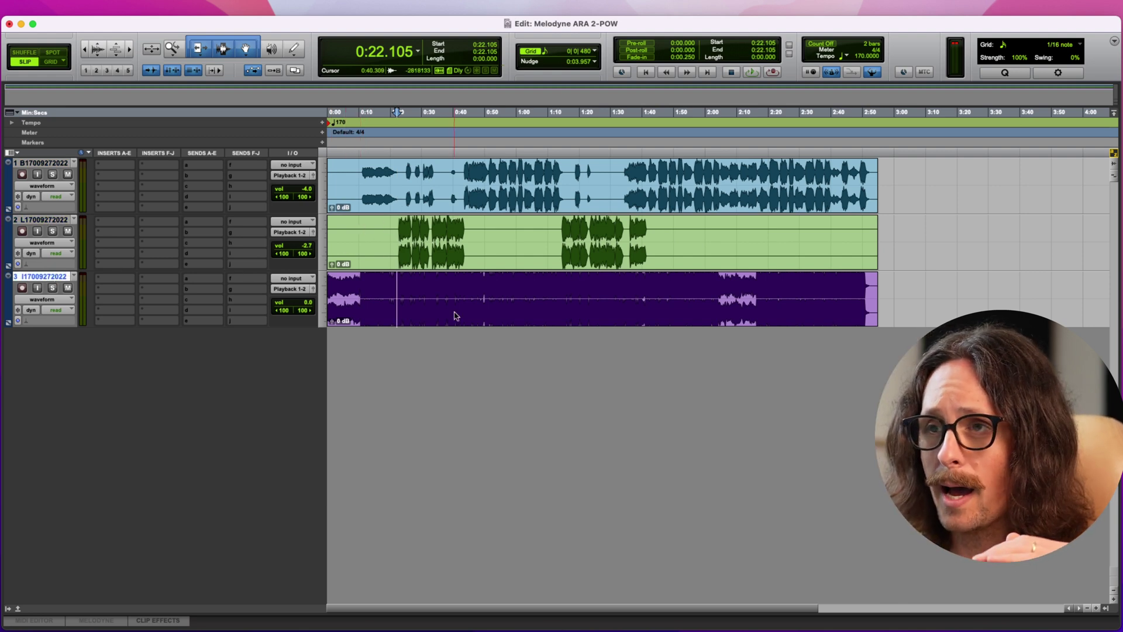
click(475, 316)
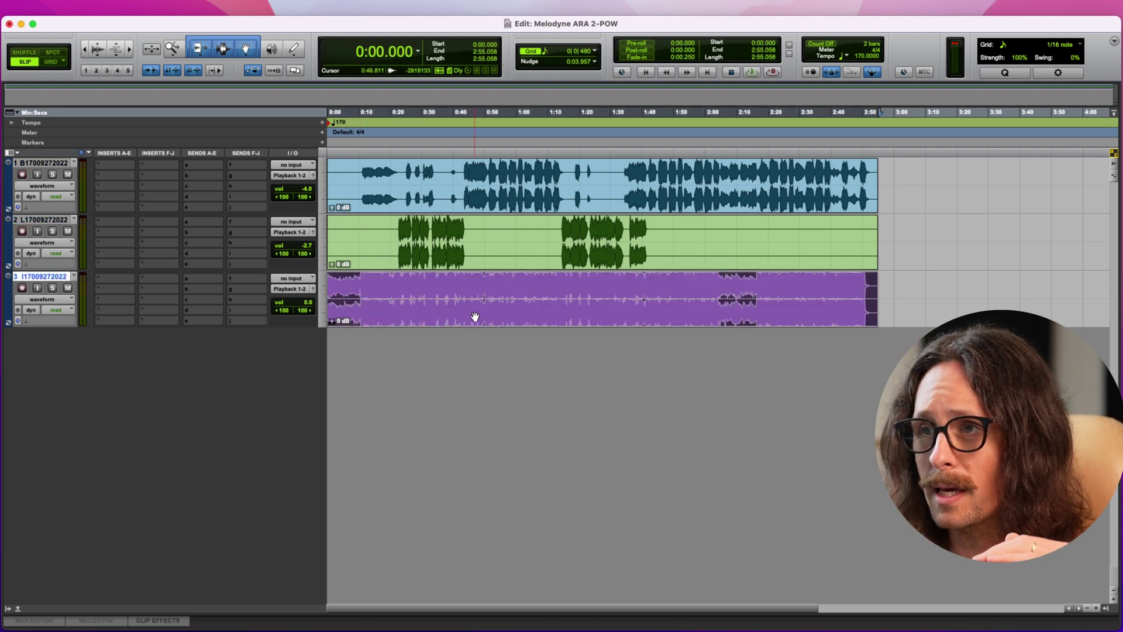
click(398, 235)
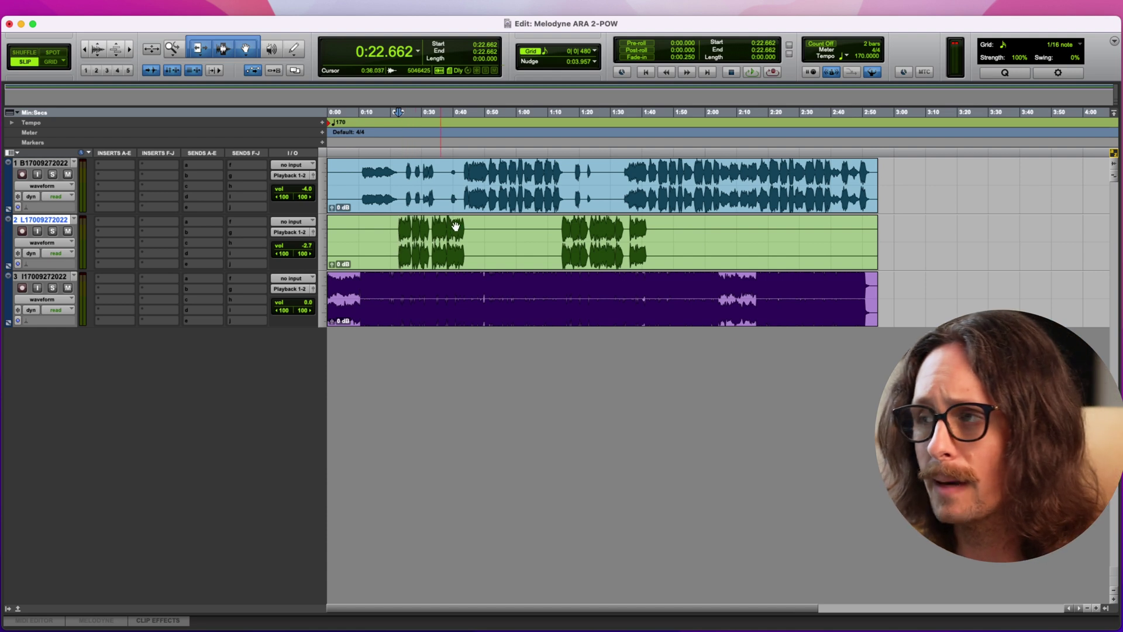
Start playback of the three tracks from 0:09.659 on track 2.
click(359, 235)
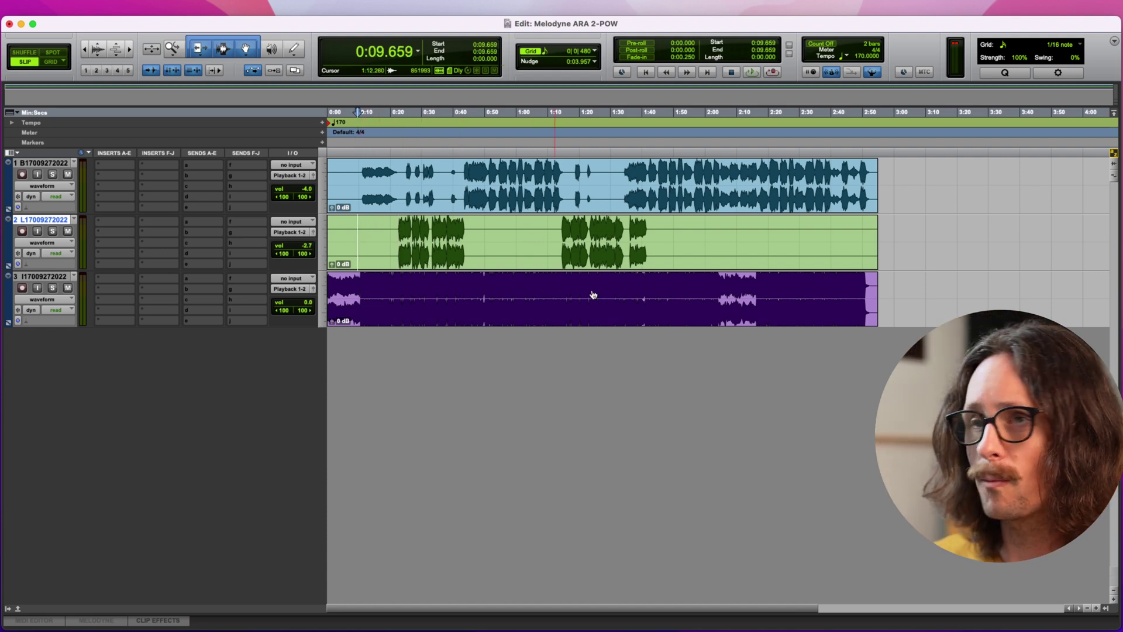
key(super+Tab)
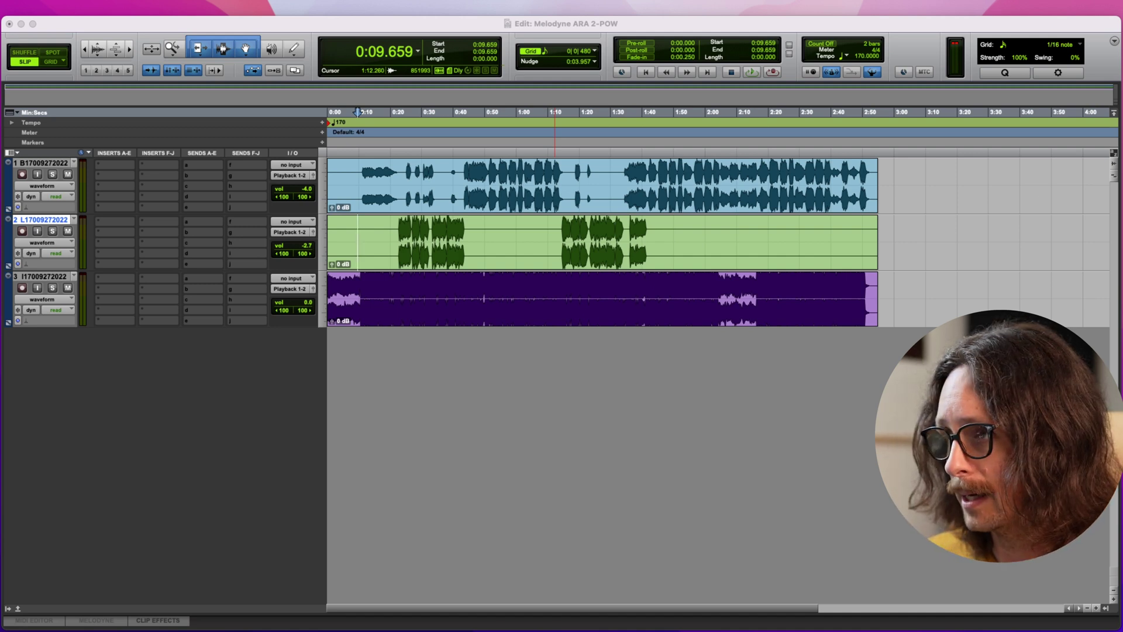
key(super+Tab)
key(space)
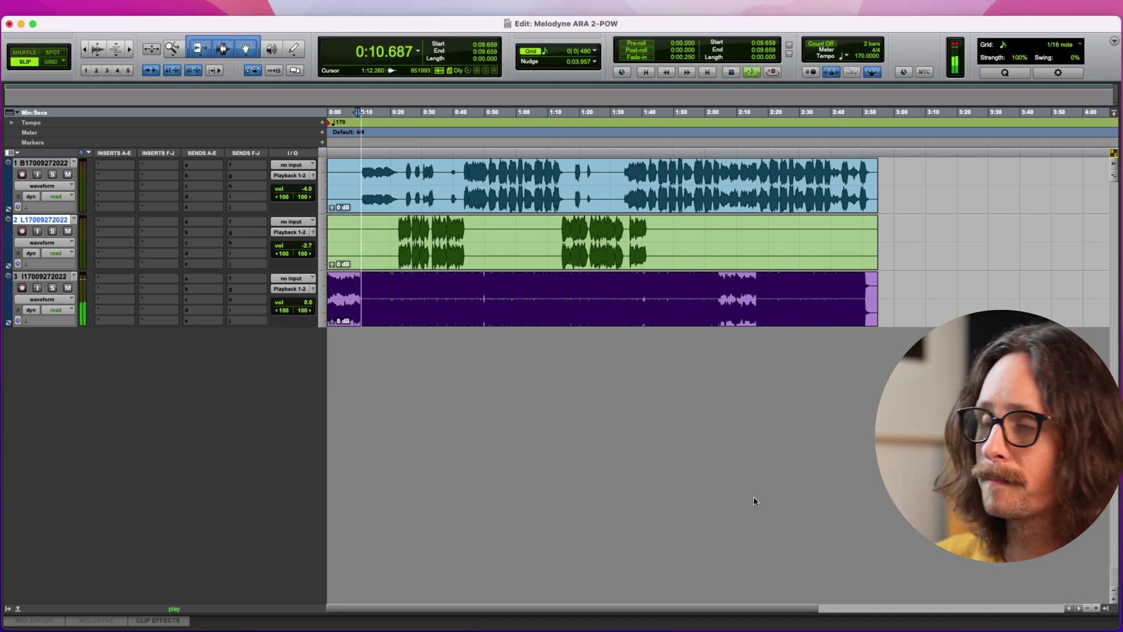
Return to Pro Tools with playback stopped at the 0:09.659 start point.
key(super+Tab)
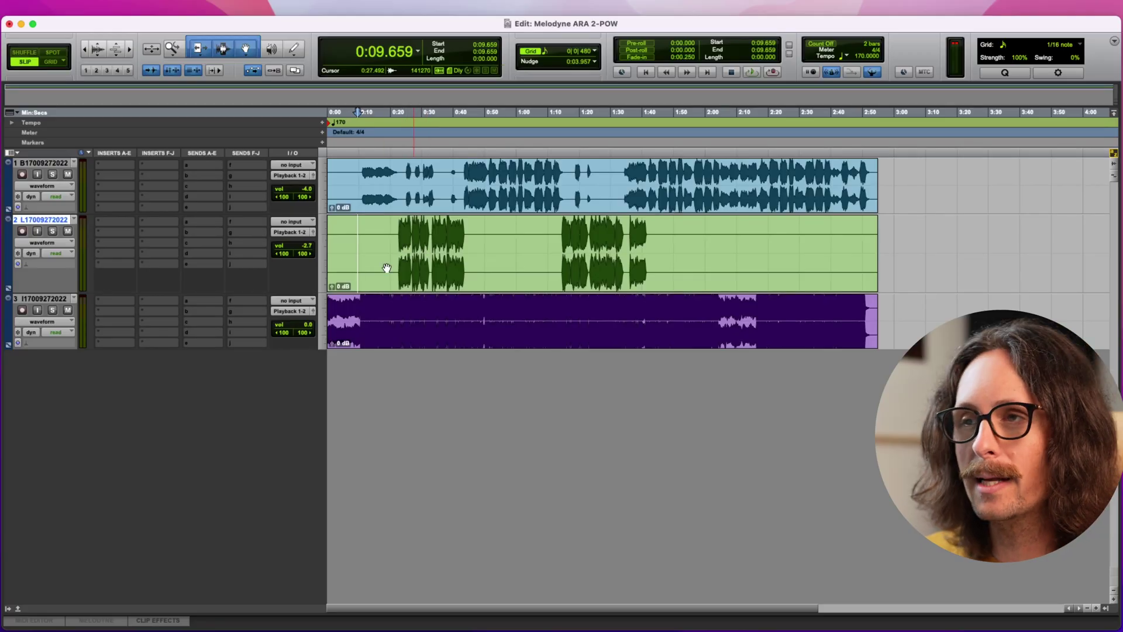
Set track 2's Elastic Audio/ARA processor to Melodyne.
right_click(27, 268)
key(Escape)
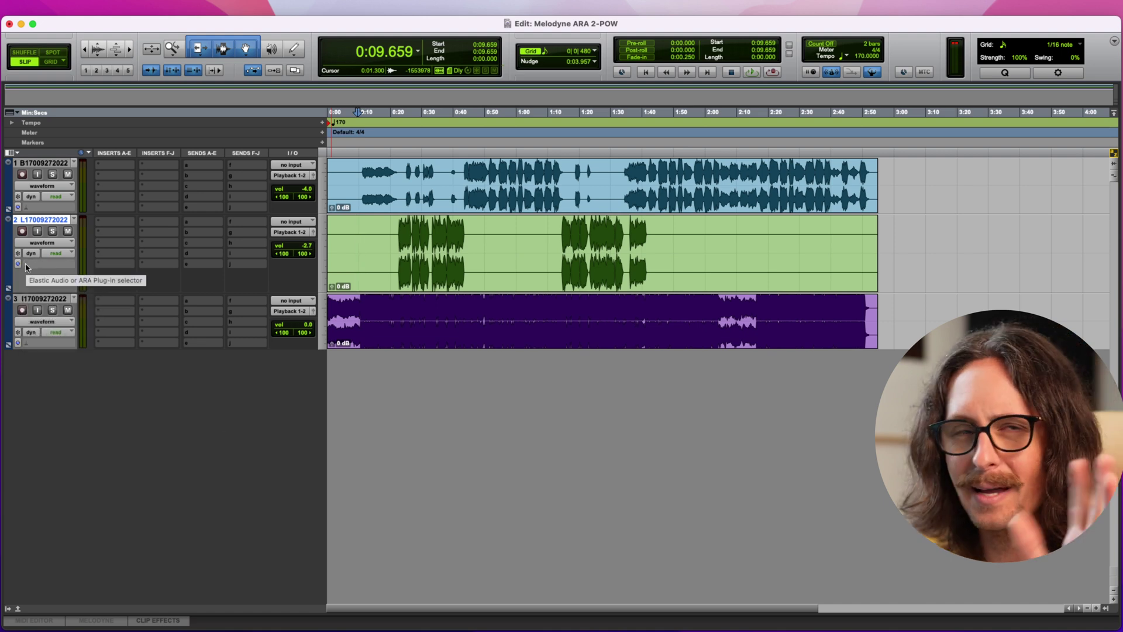
click(26, 267)
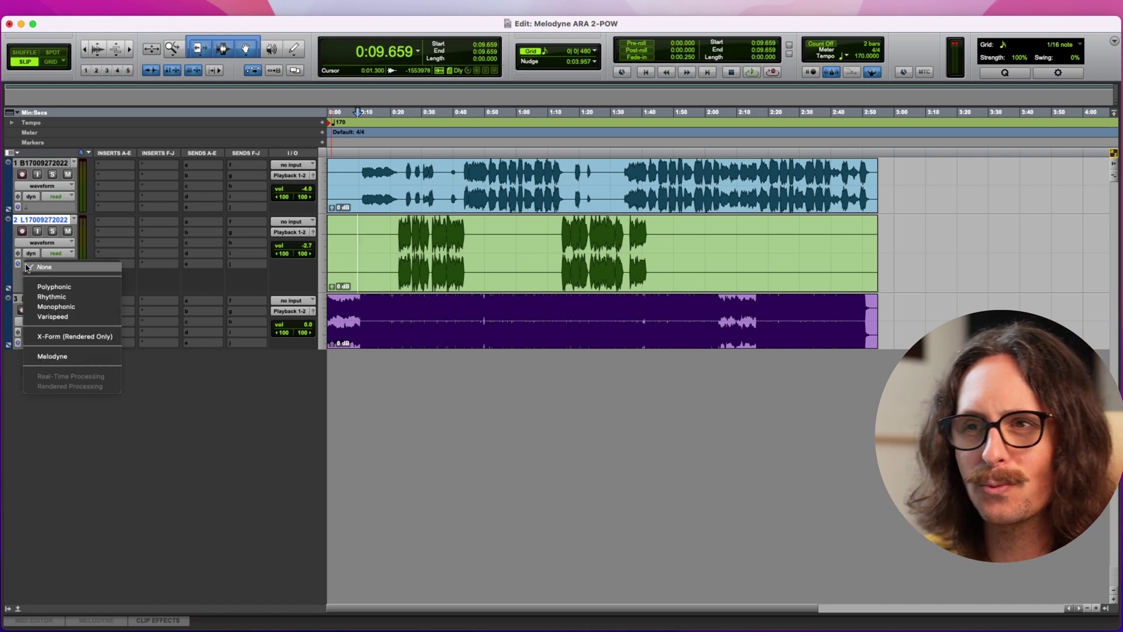
click(85, 357)
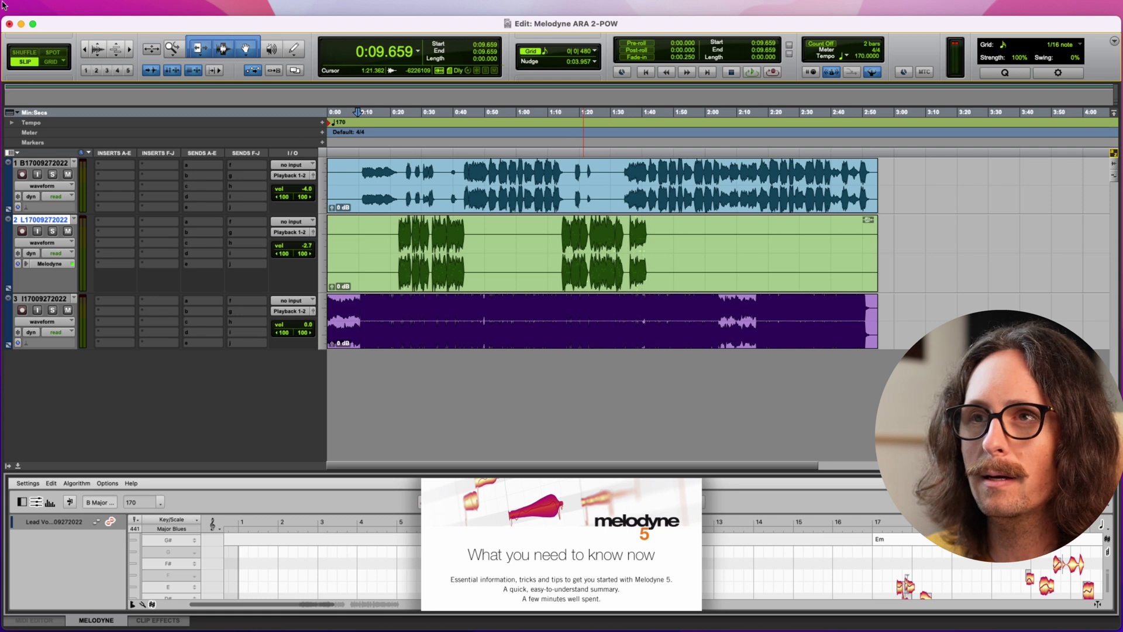
View and close the About Pro Tools window, then enlarge the Melodyne editor pane.
click(42, 7)
click(82, 24)
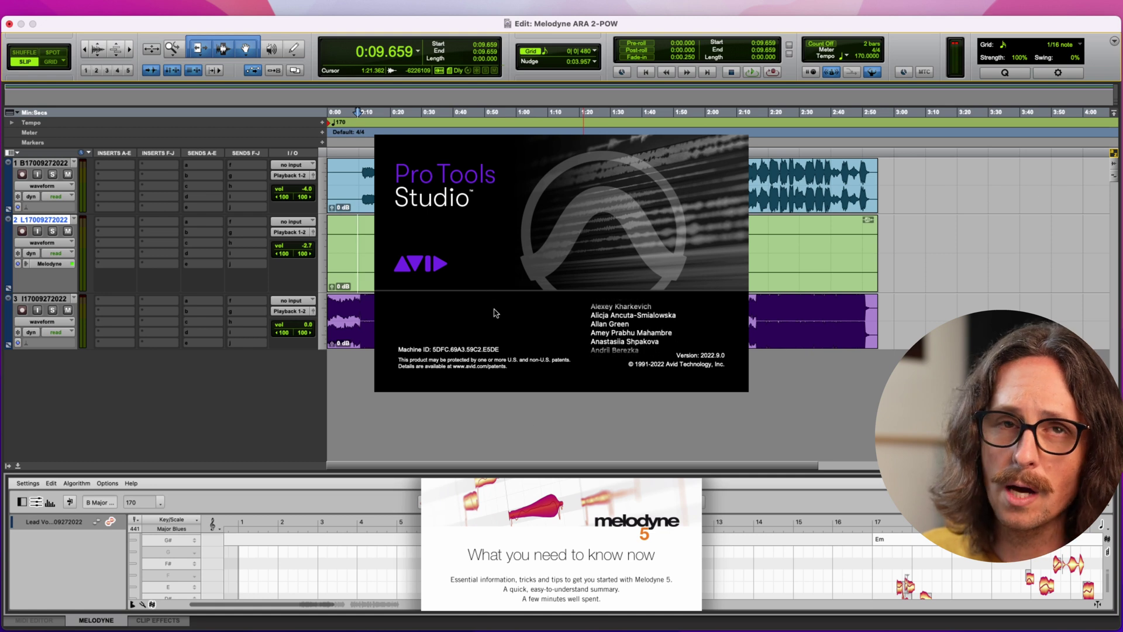
click(523, 306)
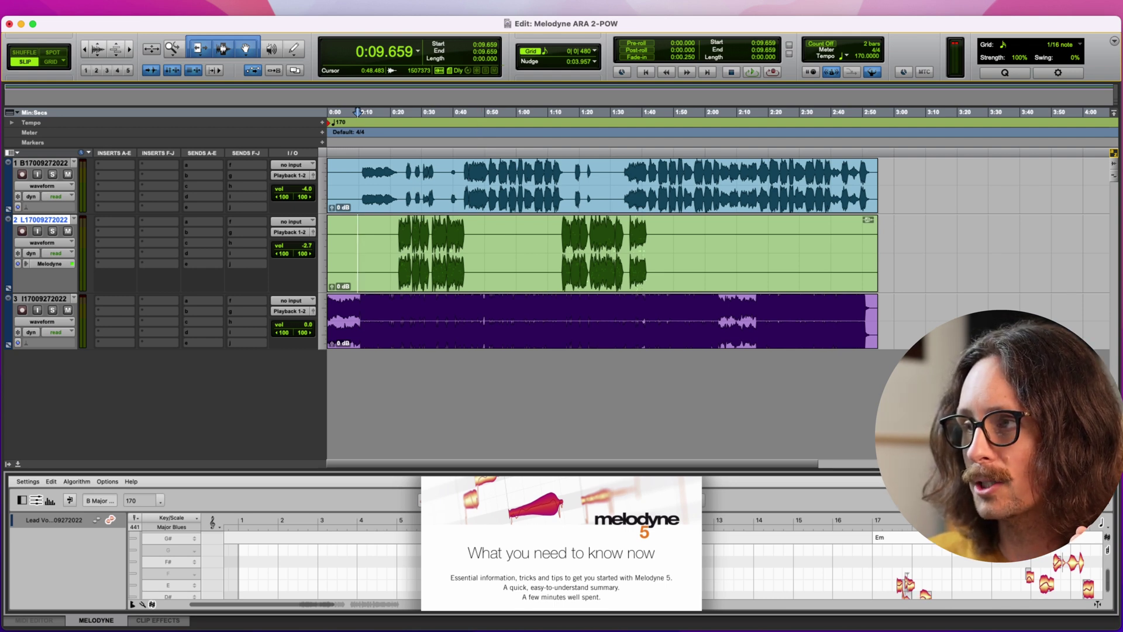
drag(761, 469, 761, 351)
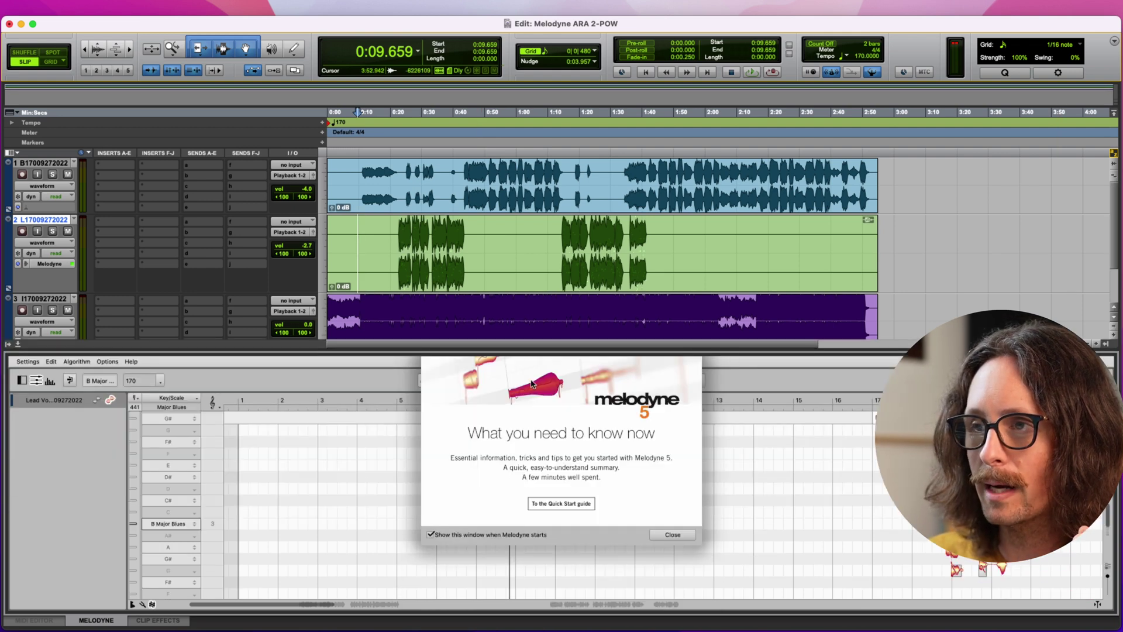
Close the Melodyne welcome window, move the start point to 0:22.476, and close the Melodyne pane.
click(673, 534)
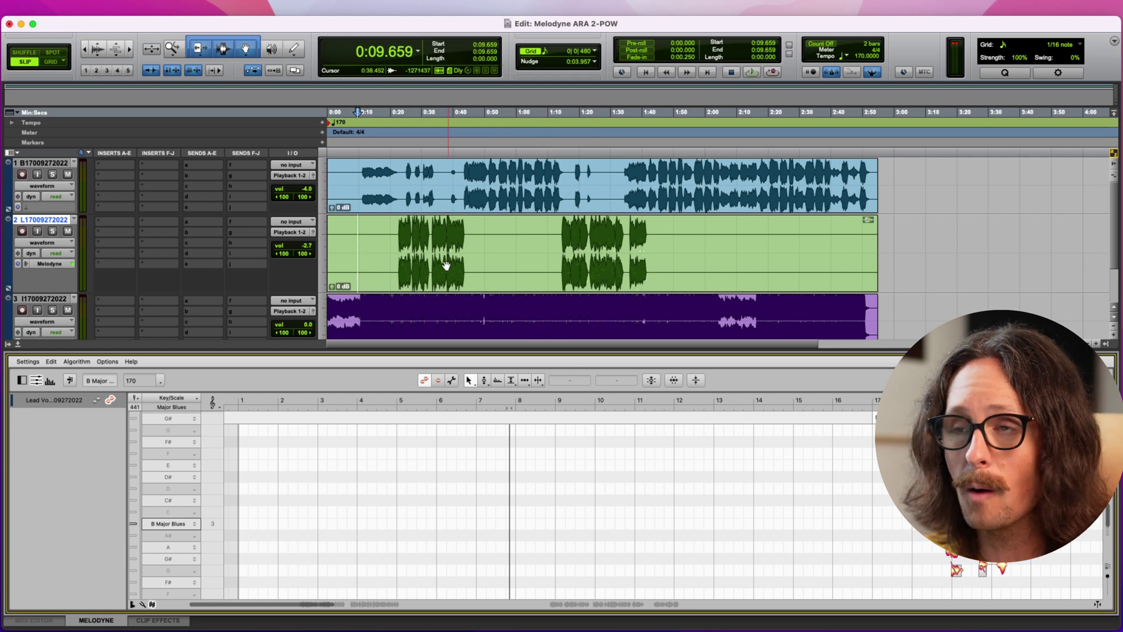
click(398, 237)
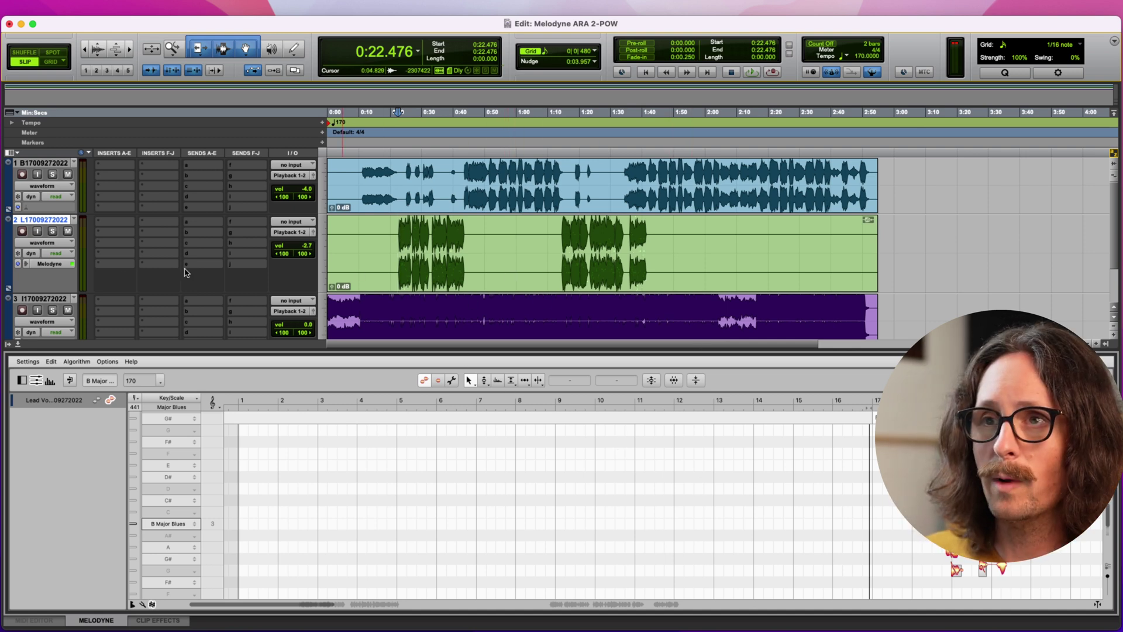
click(42, 265)
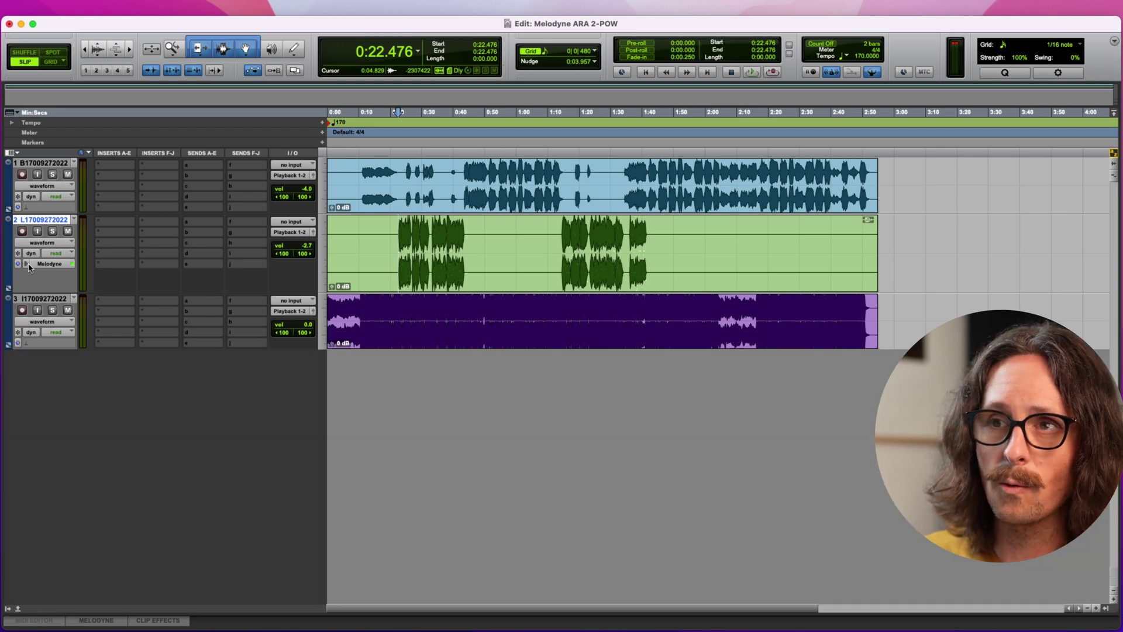
Split the green clip on track 2 at 0:46.254.
click(27, 264)
click(443, 252)
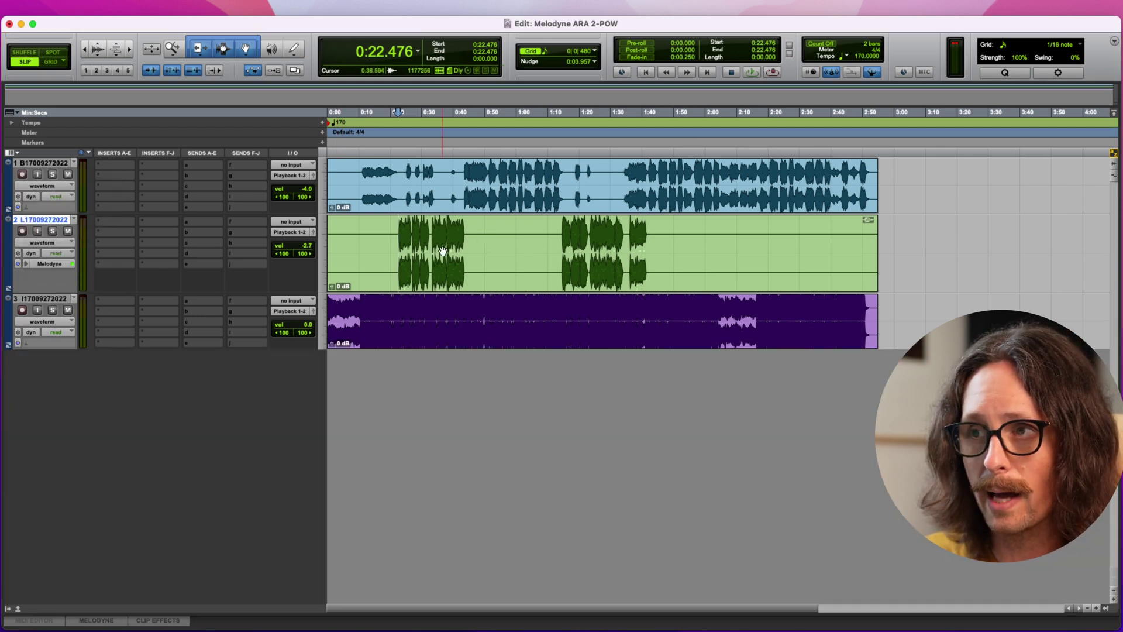
click(493, 258)
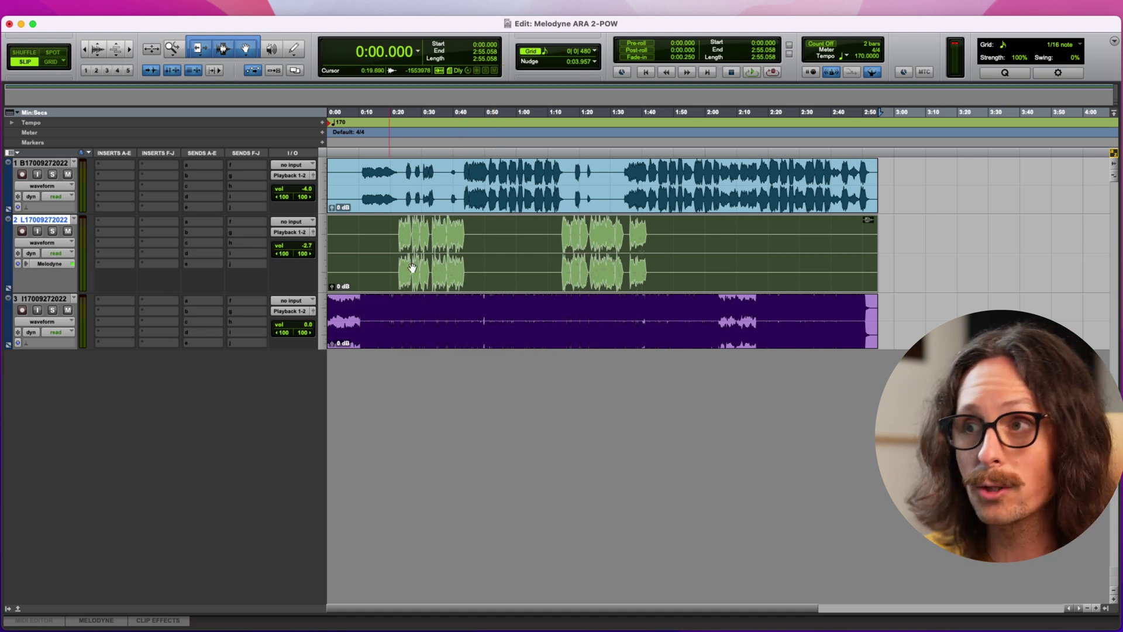
click(473, 237)
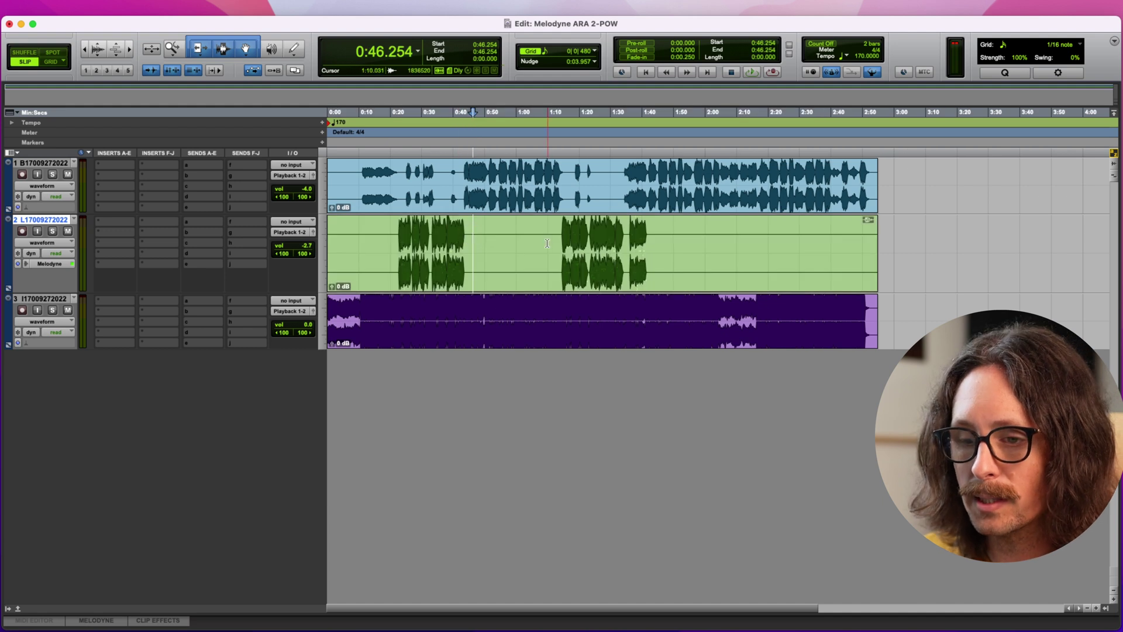
key(super+e)
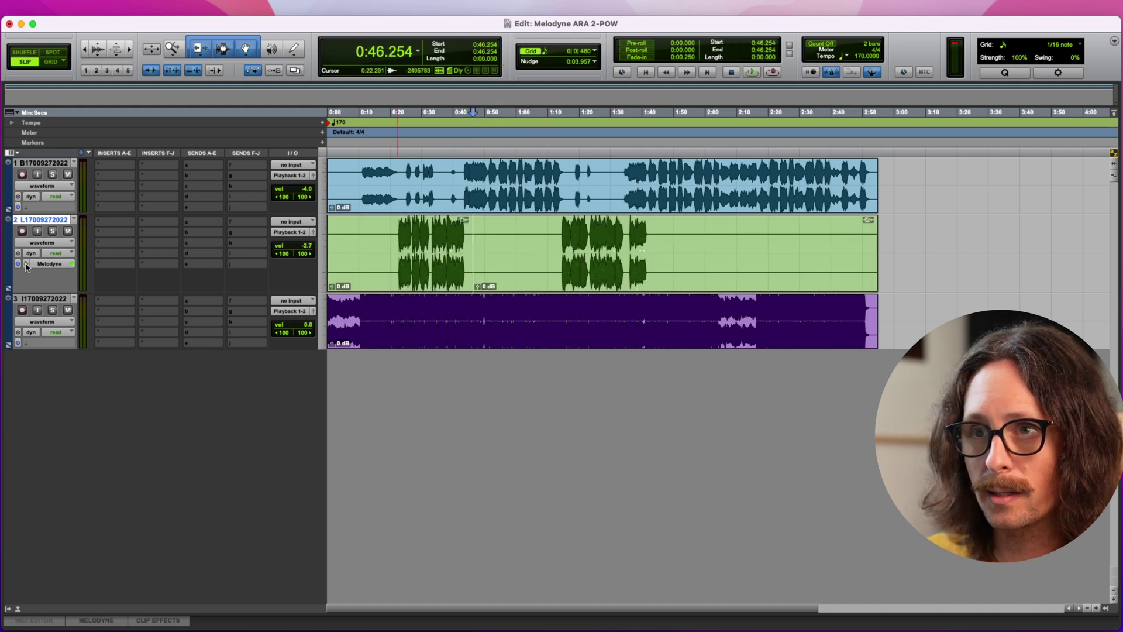
Set track 2's ARA processor to None and move playback to 0:25.263.
click(49, 263)
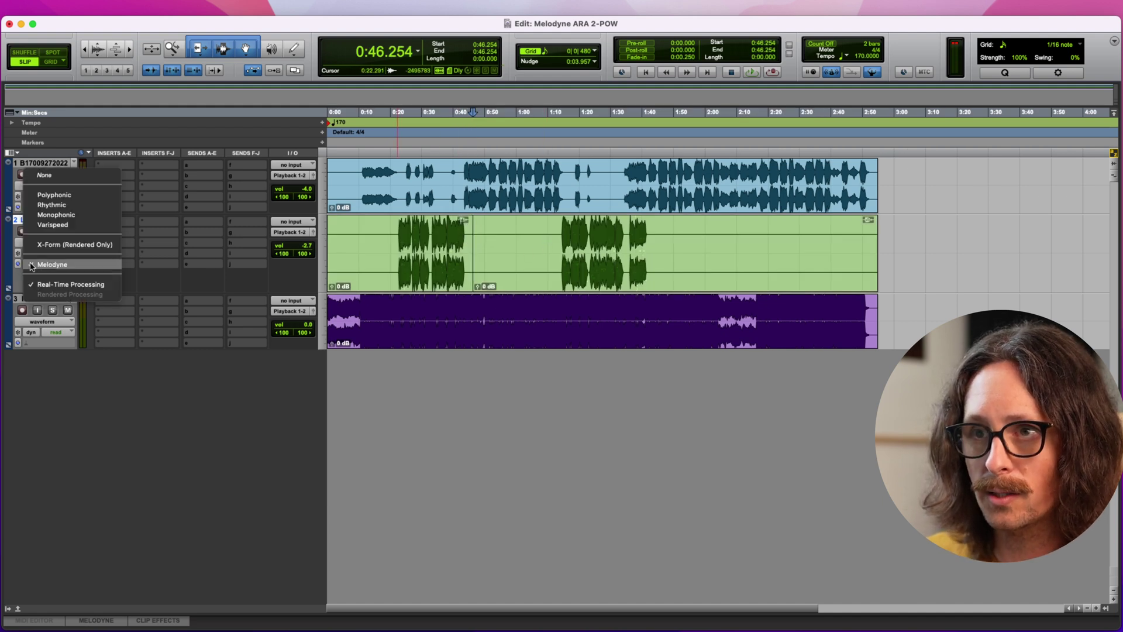
click(61, 187)
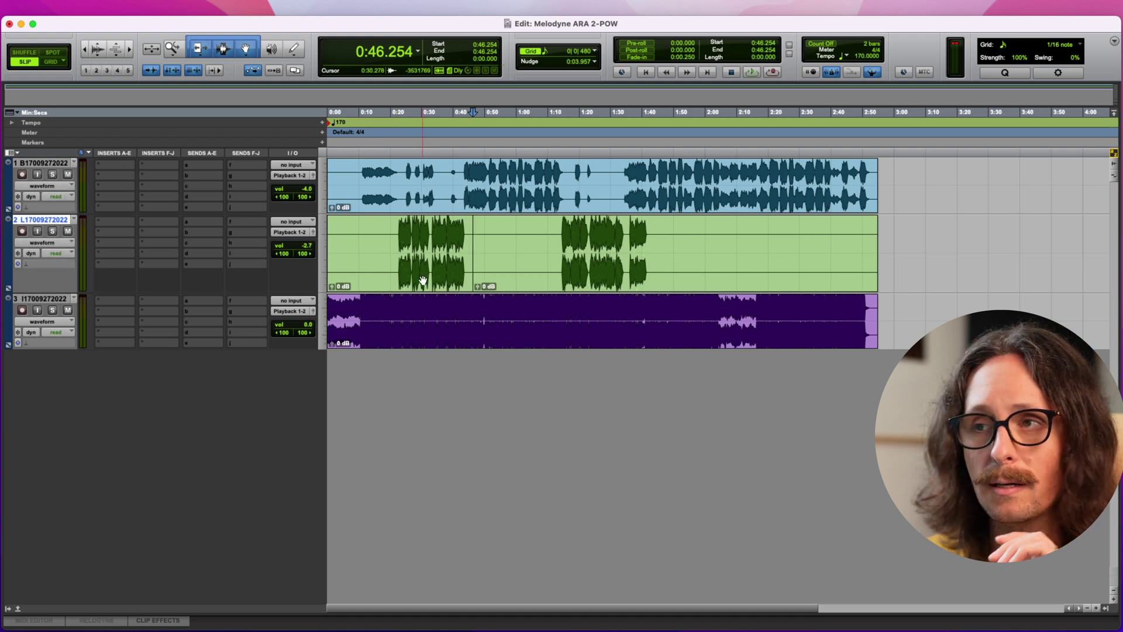
click(407, 237)
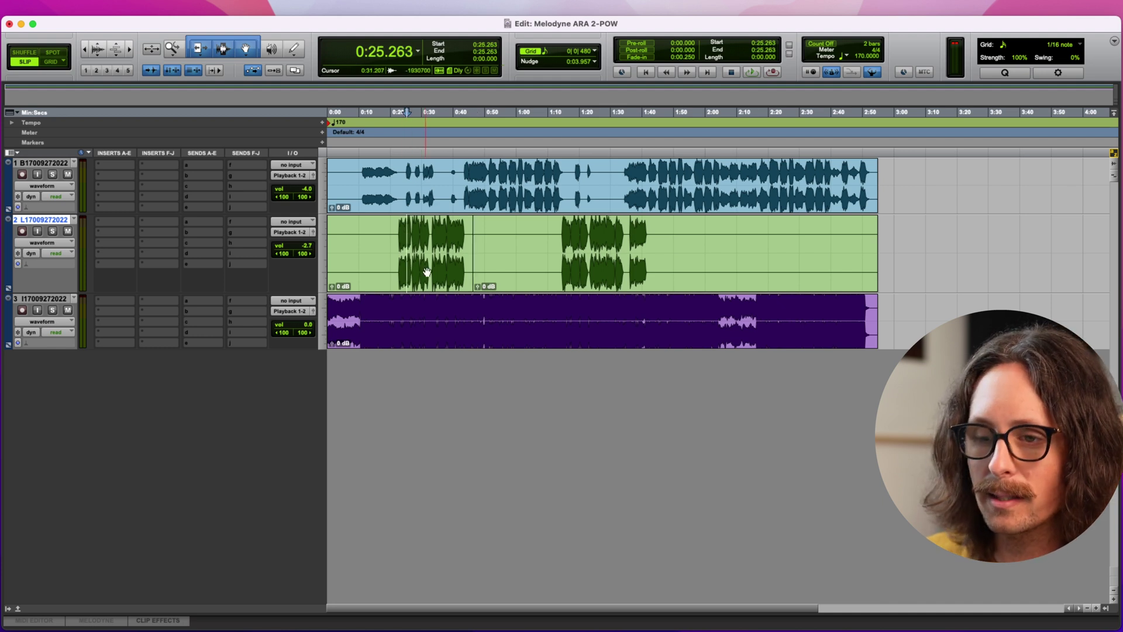
Separate the 0:22.662–0:26.865 vocal on track 2 into its own clip and open it in Melodyne.
key(super+bracketright)
key(super+bracketright)
key(super+bracketright)
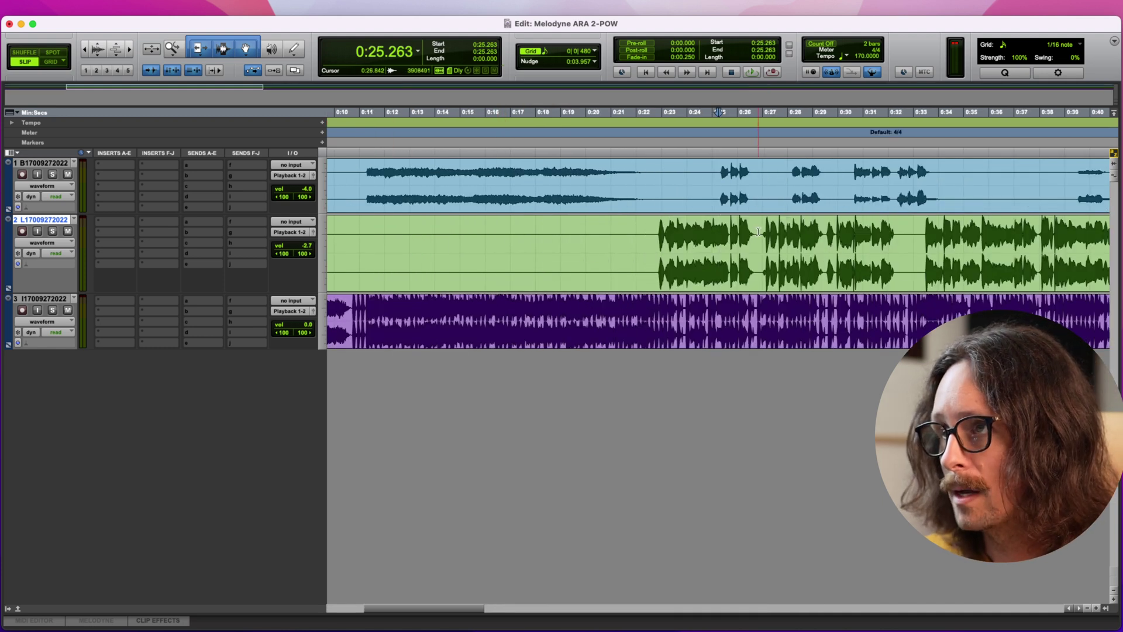
drag(759, 233, 654, 251)
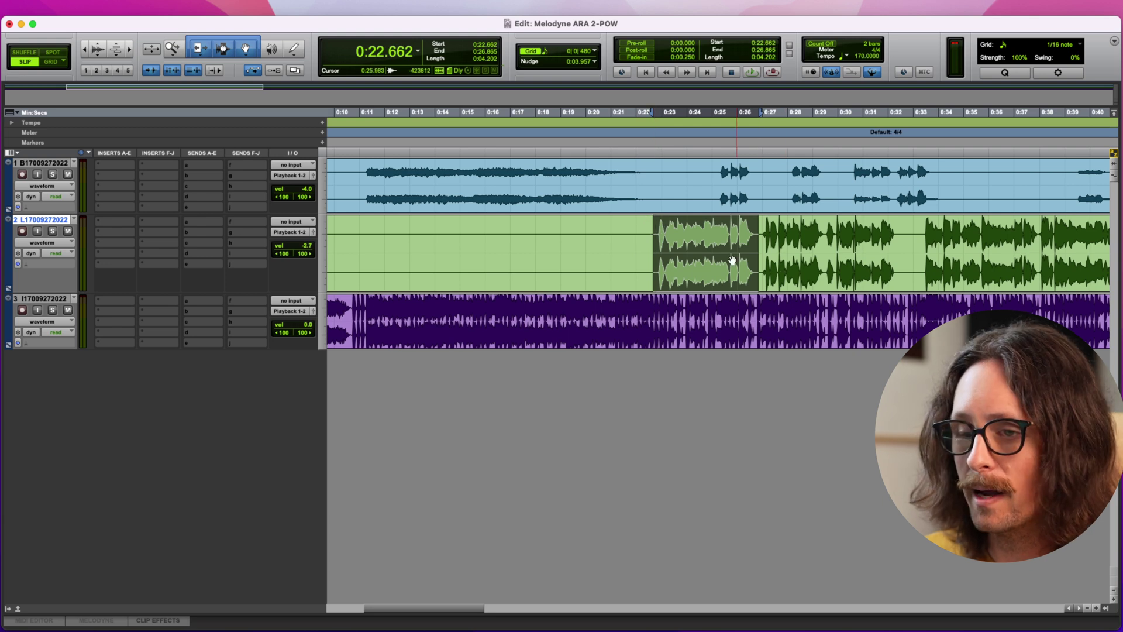
key(super+e)
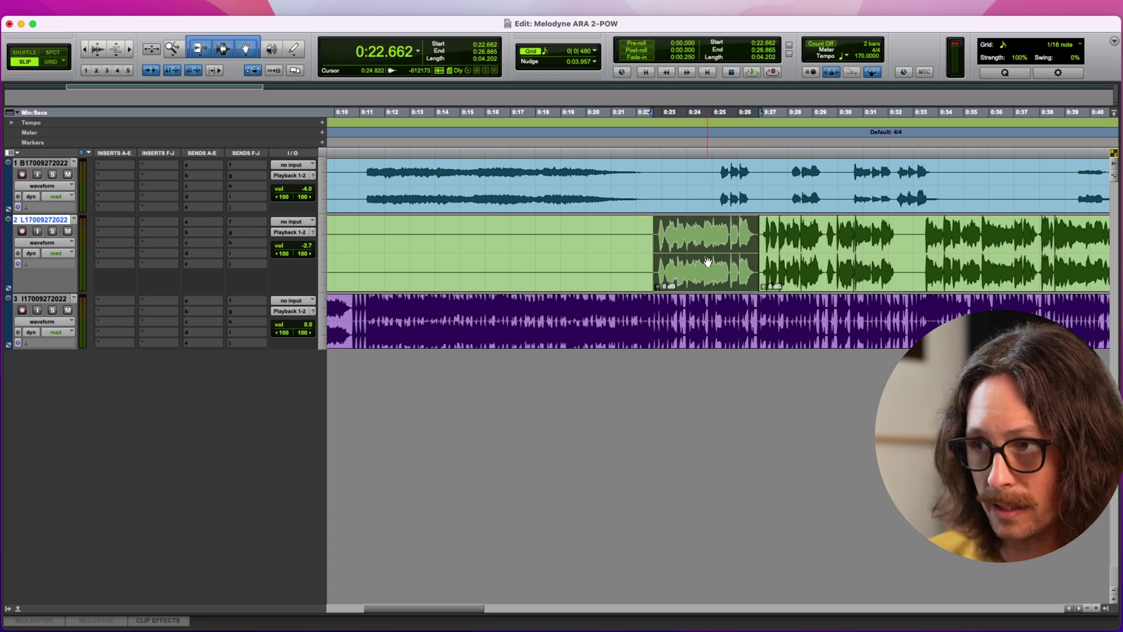
right_click(707, 262)
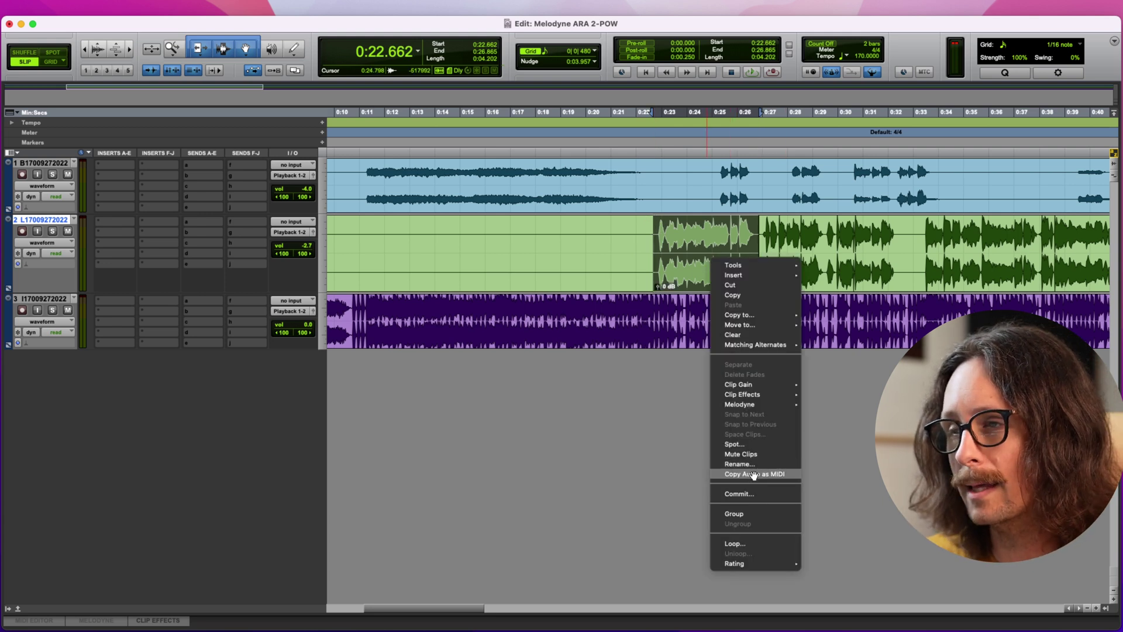
mouse_move(772, 405)
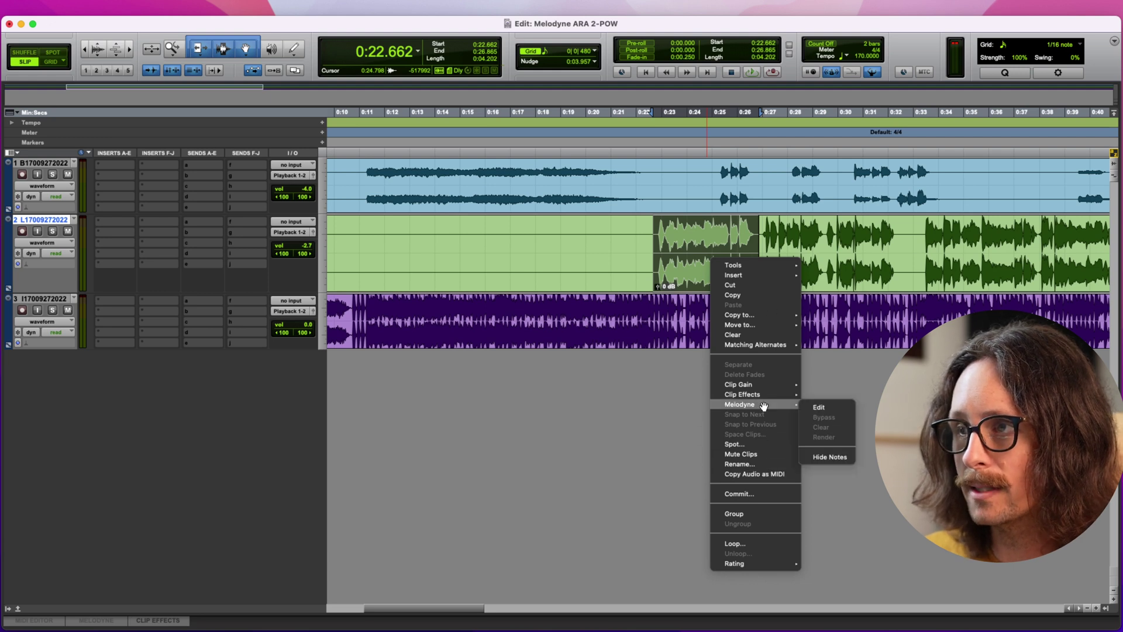
click(820, 407)
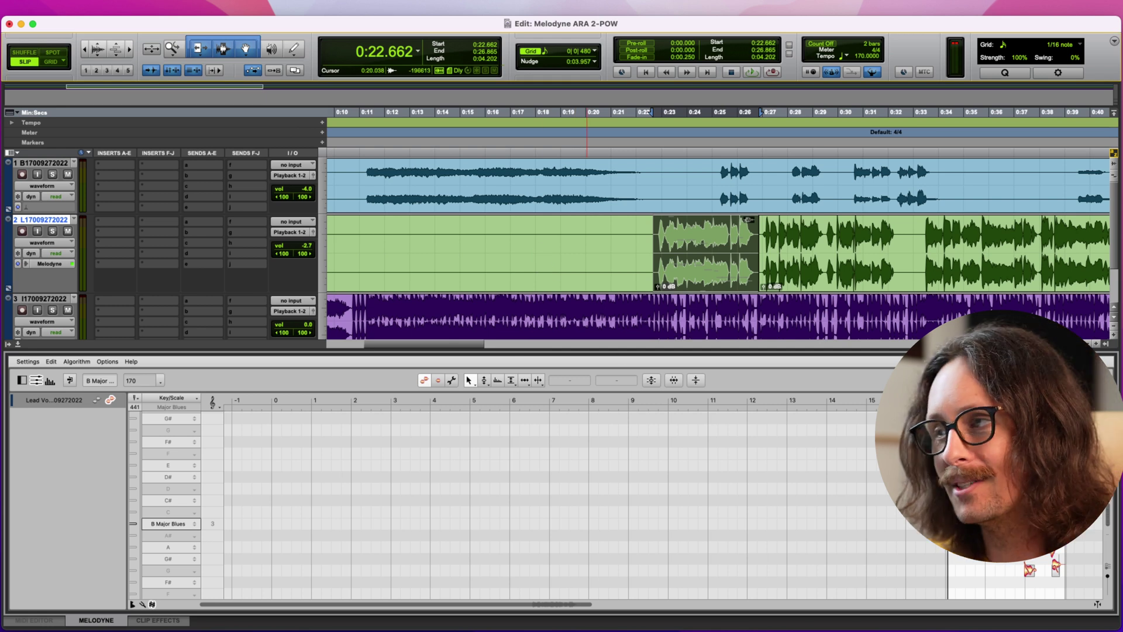
Scroll the Melodyne editor to bring the vocal notes in bars 17–20 into view.
scroll(848, 462, right, 10)
scroll(548, 484, right, 2)
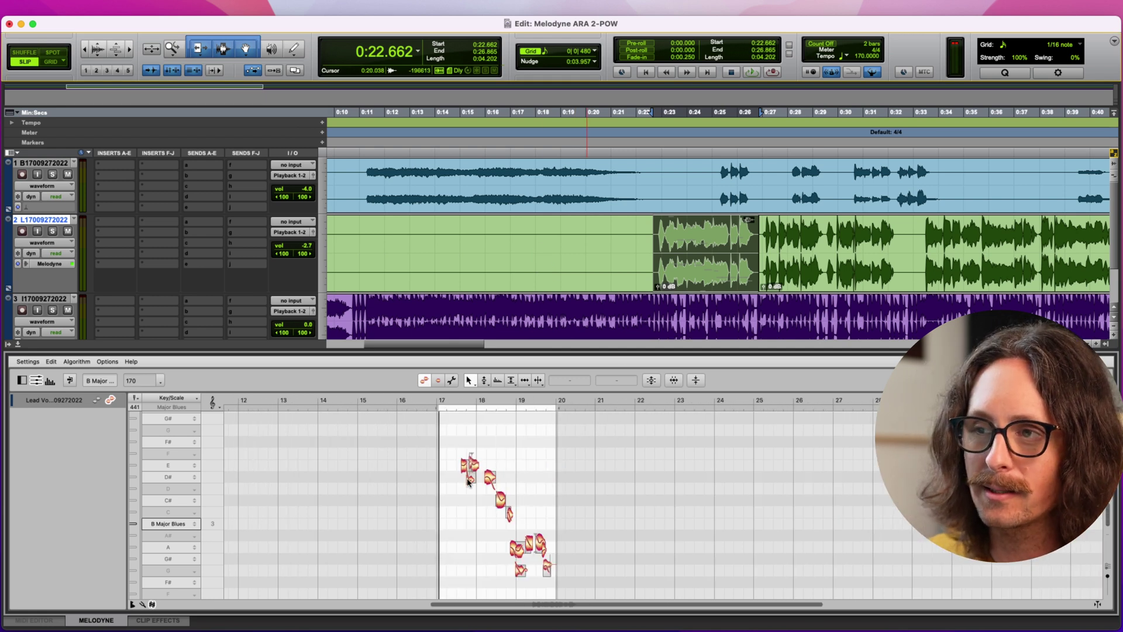
scroll(468, 482, up, 3)
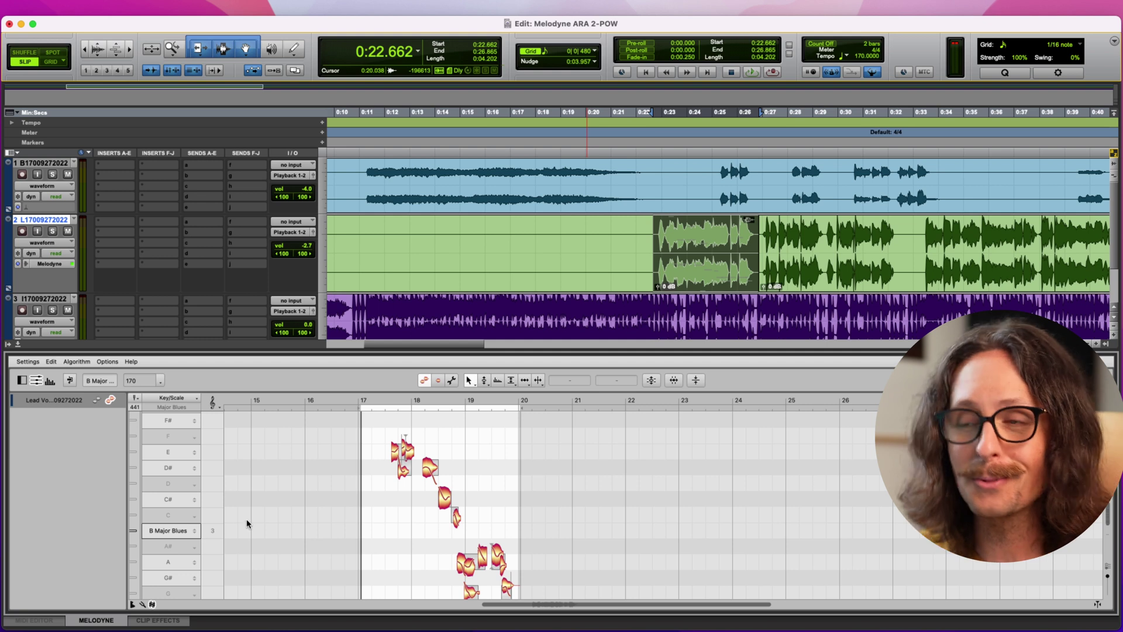
scroll(387, 512, down, 1)
scroll(410, 512, up, 1)
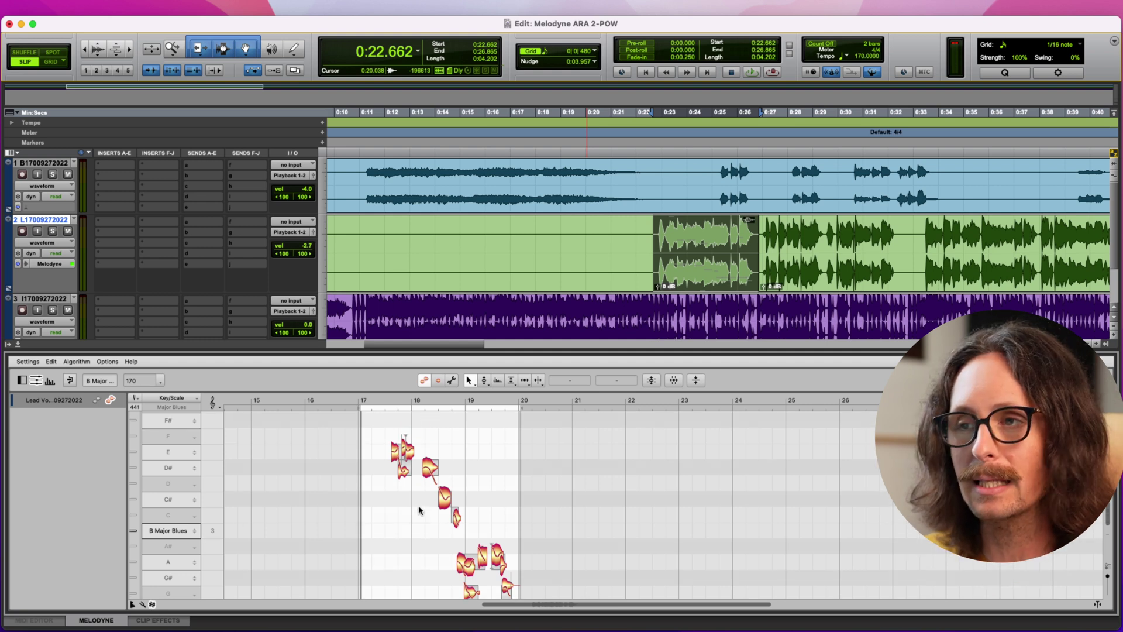
scroll(358, 460, down, 2)
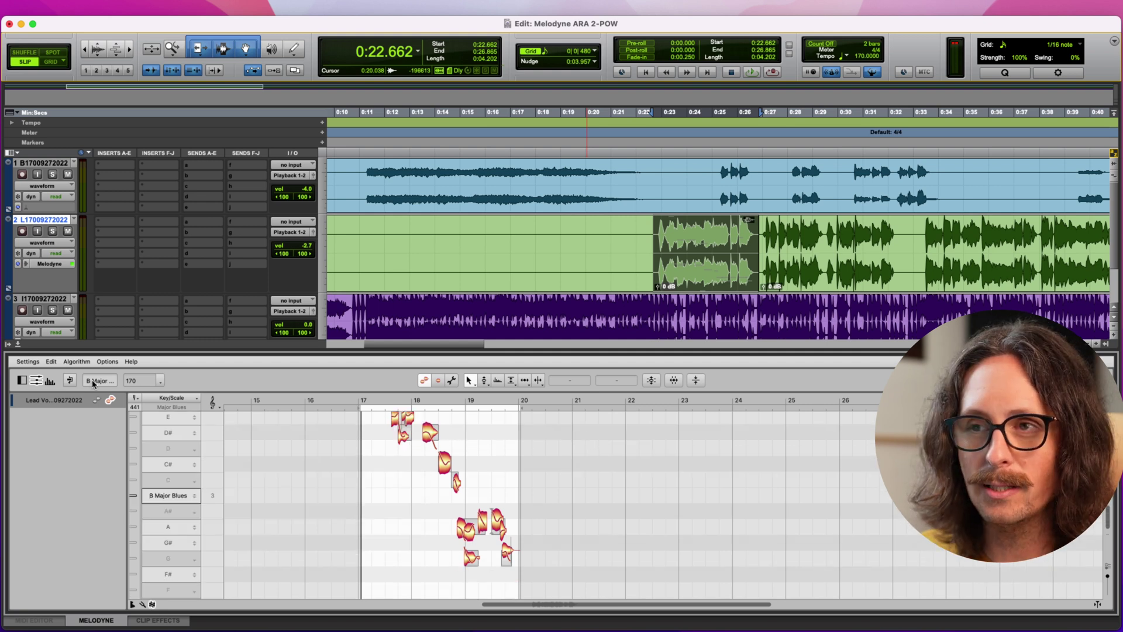
Change the clip's scale from B Major Blues to A Major and zoom in on its notes.
click(94, 381)
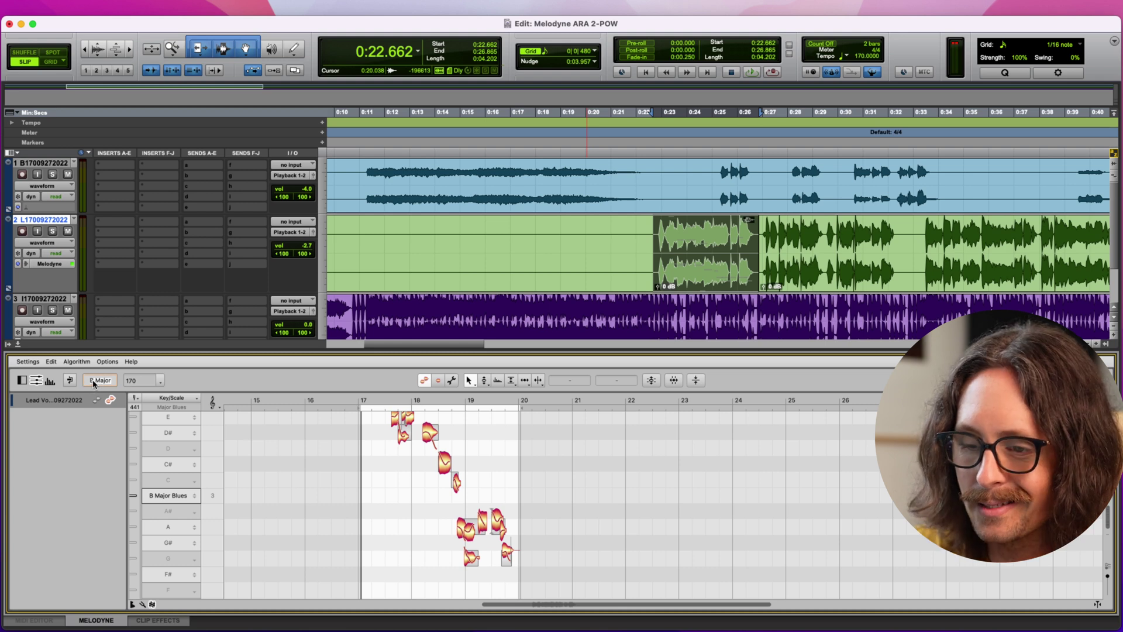
click(94, 381)
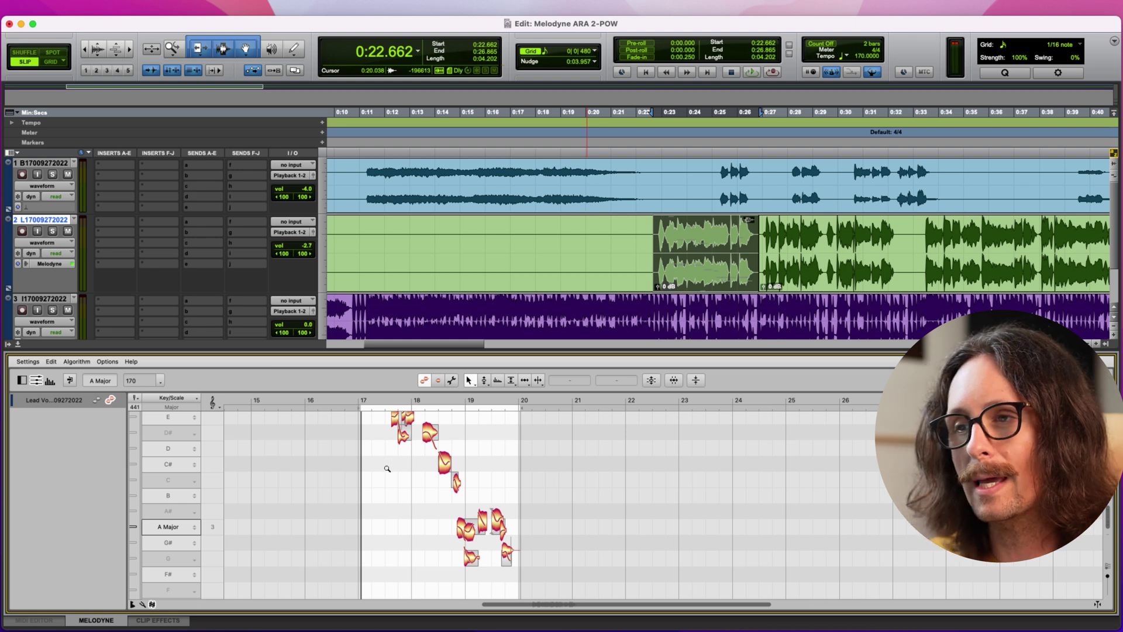
drag(388, 469, 388, 472)
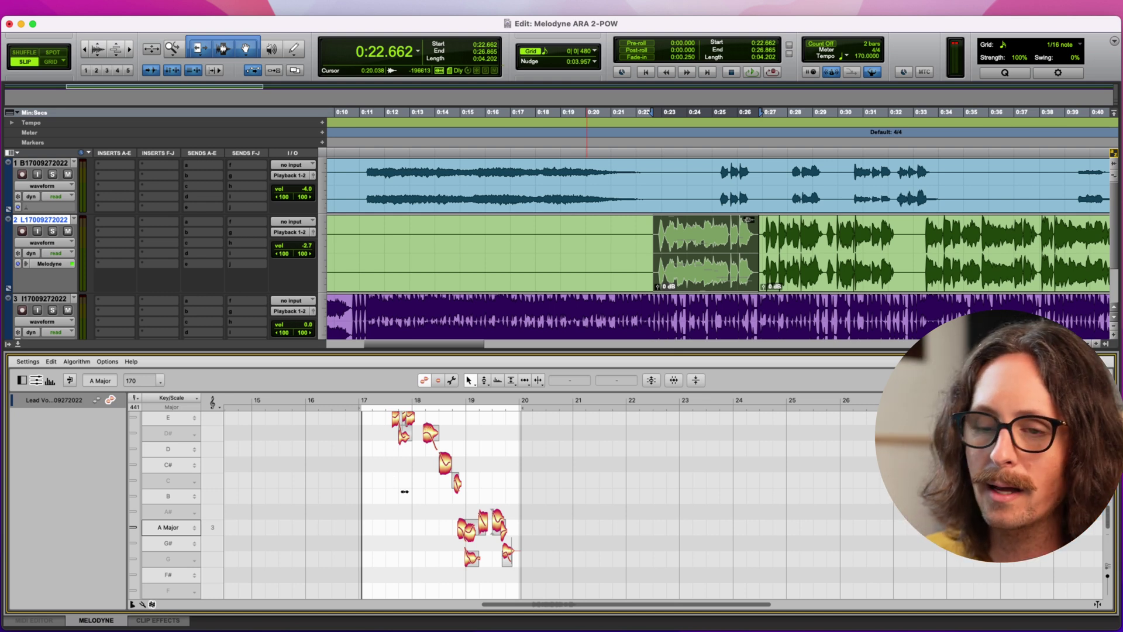
drag(458, 479, 442, 484)
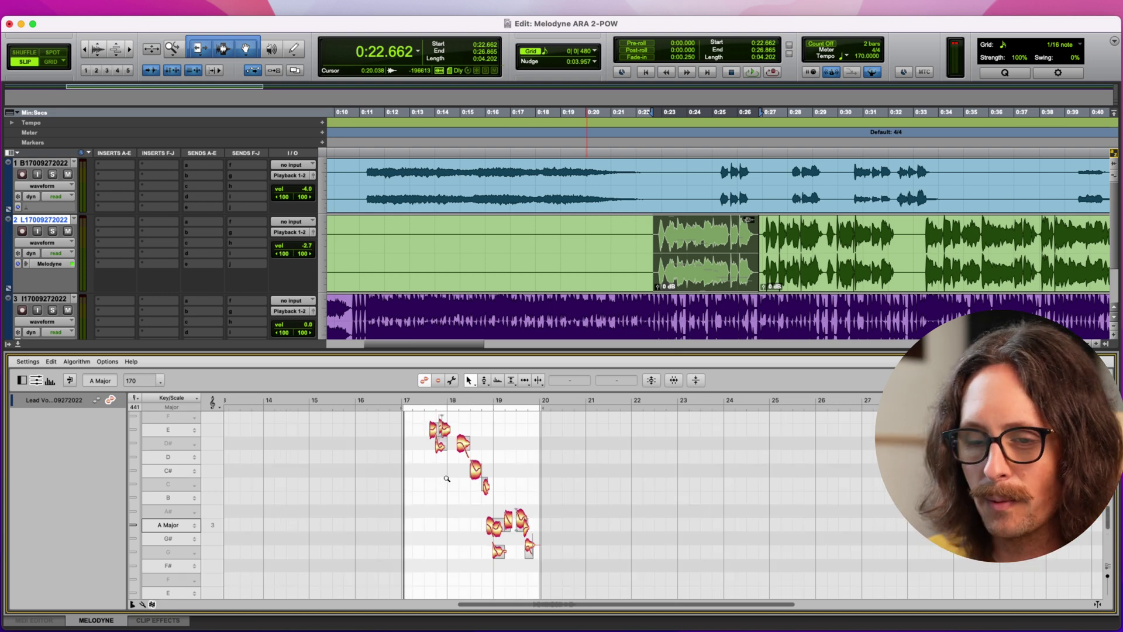
drag(425, 479, 314, 471)
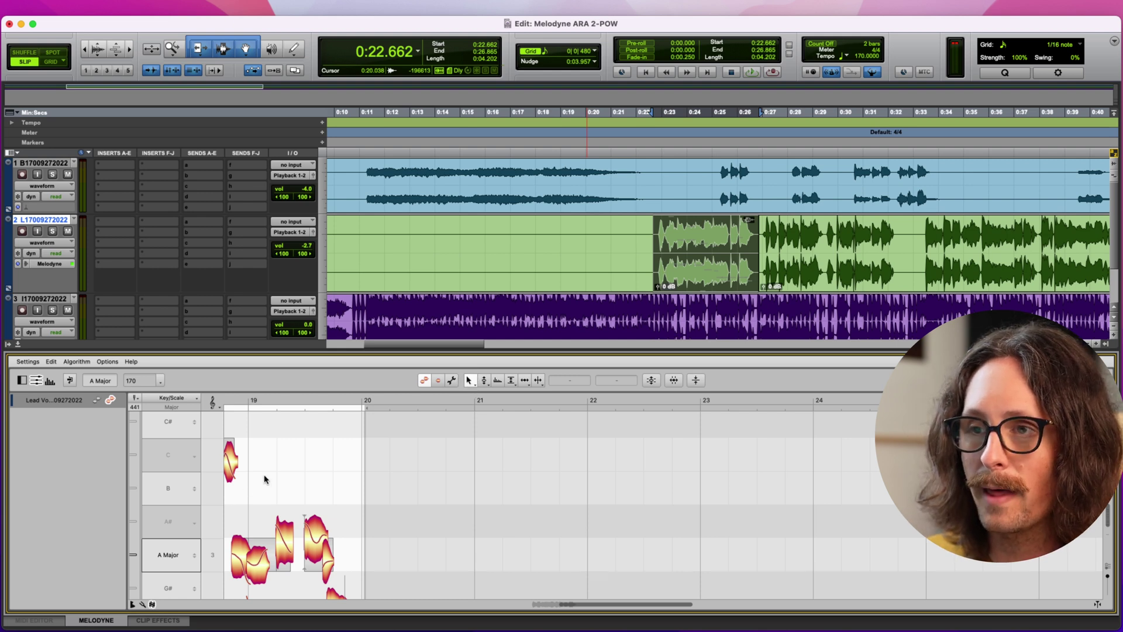
right_click(282, 480)
click(282, 495)
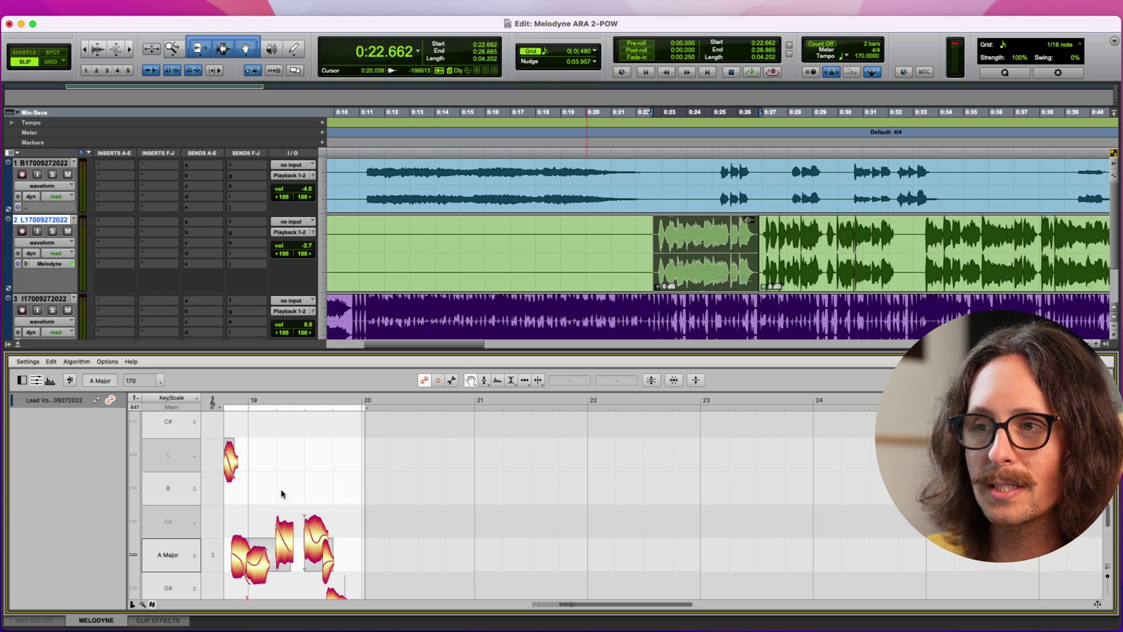
drag(293, 472, 554, 489)
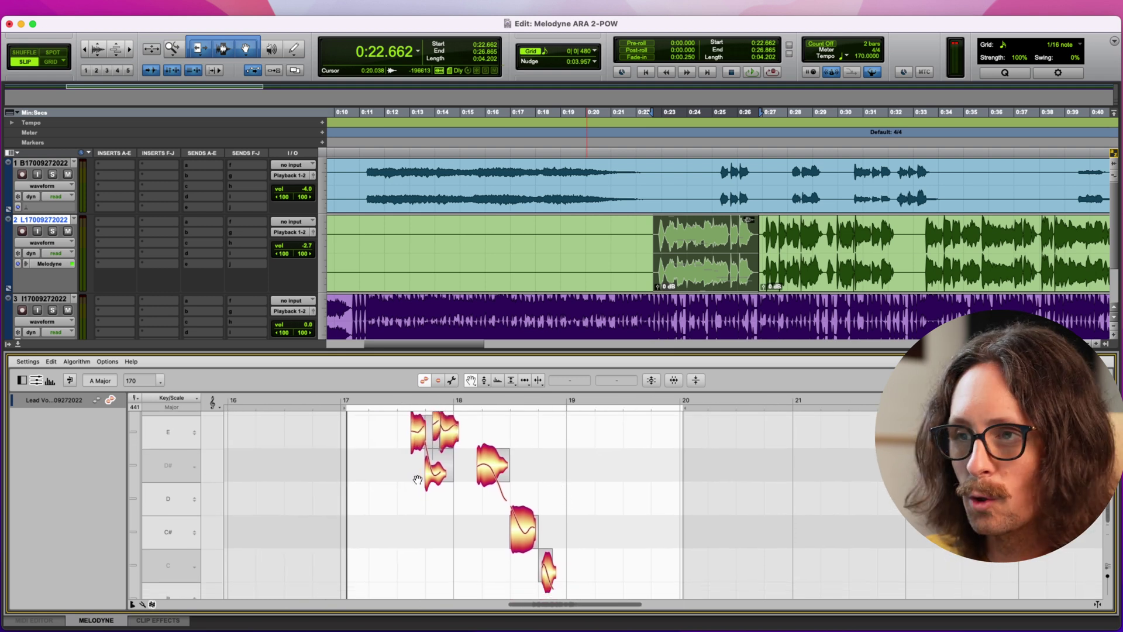
right_click(359, 483)
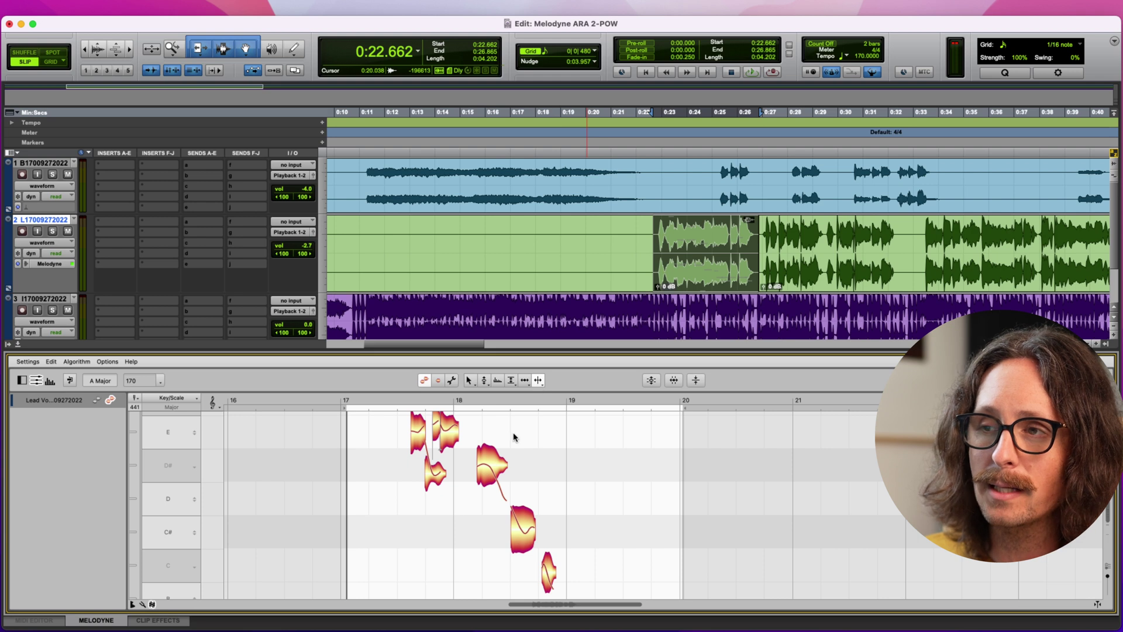
right_click(398, 519)
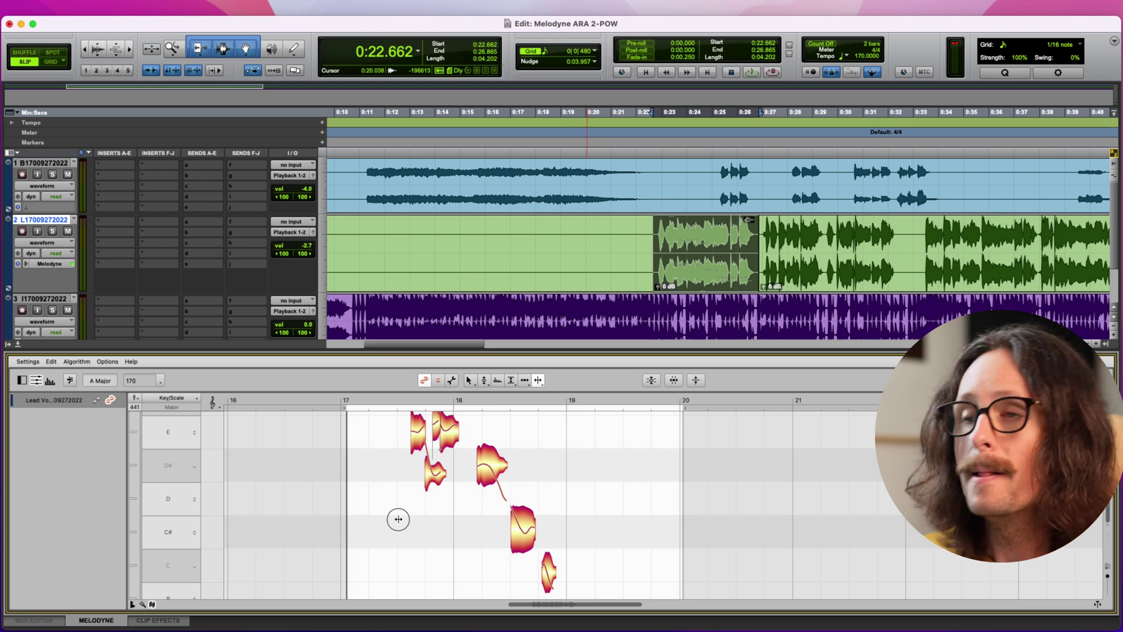
click(372, 520)
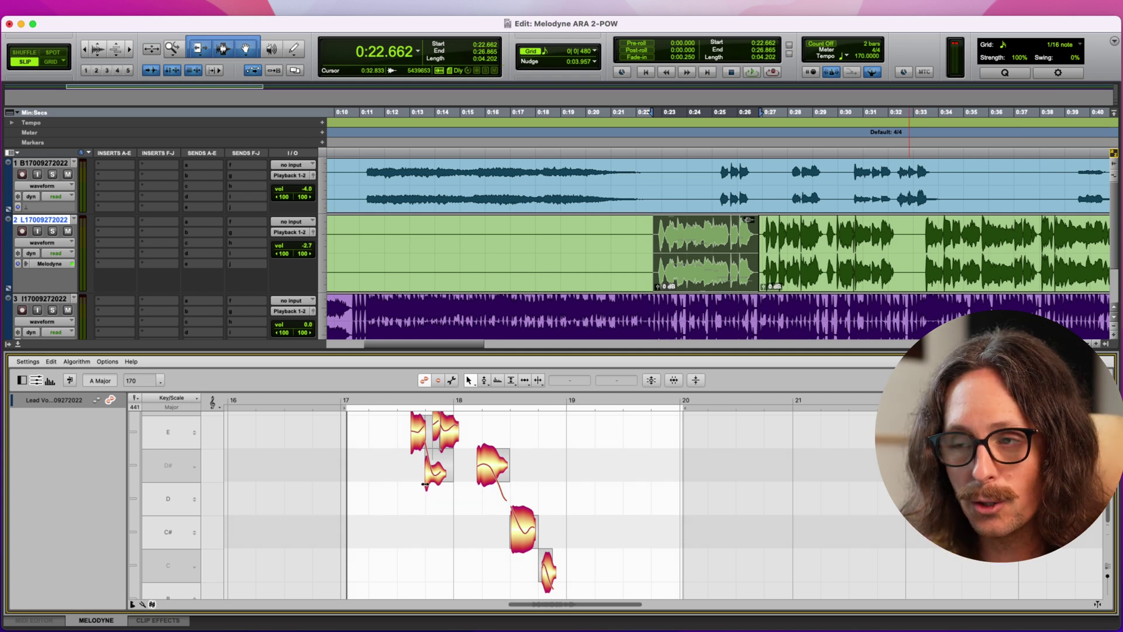
scroll(397, 468, down, 3)
Zoom out to show all the vocal notes and marquee-select them with the main tool.
right_click(369, 451)
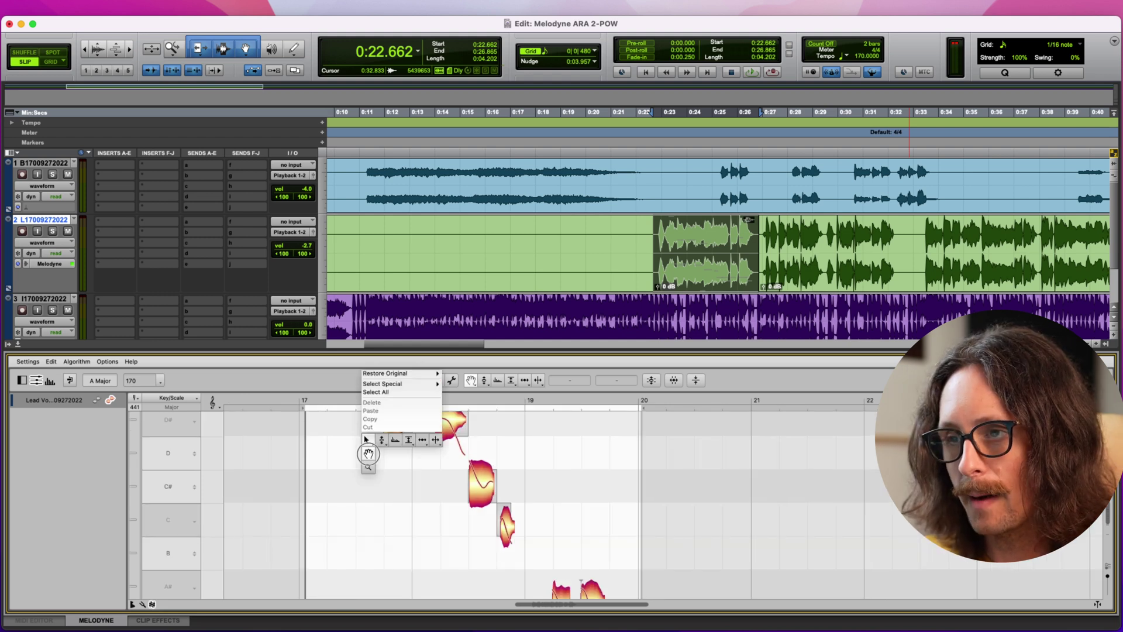
click(369, 445)
alt+click(378, 472)
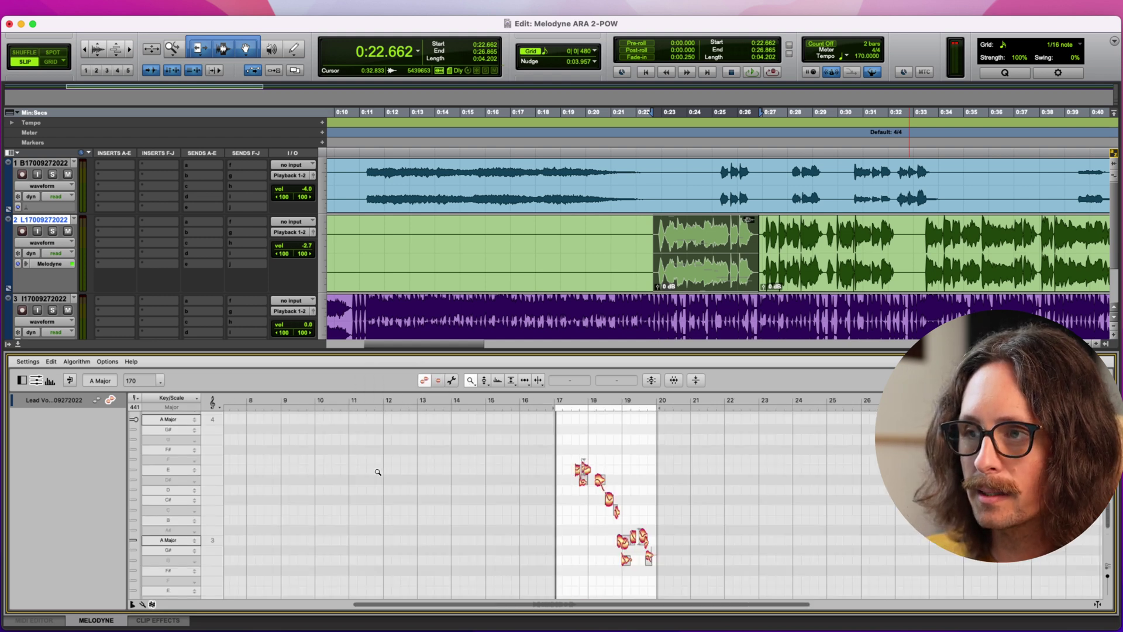
right_click(468, 491)
click(473, 483)
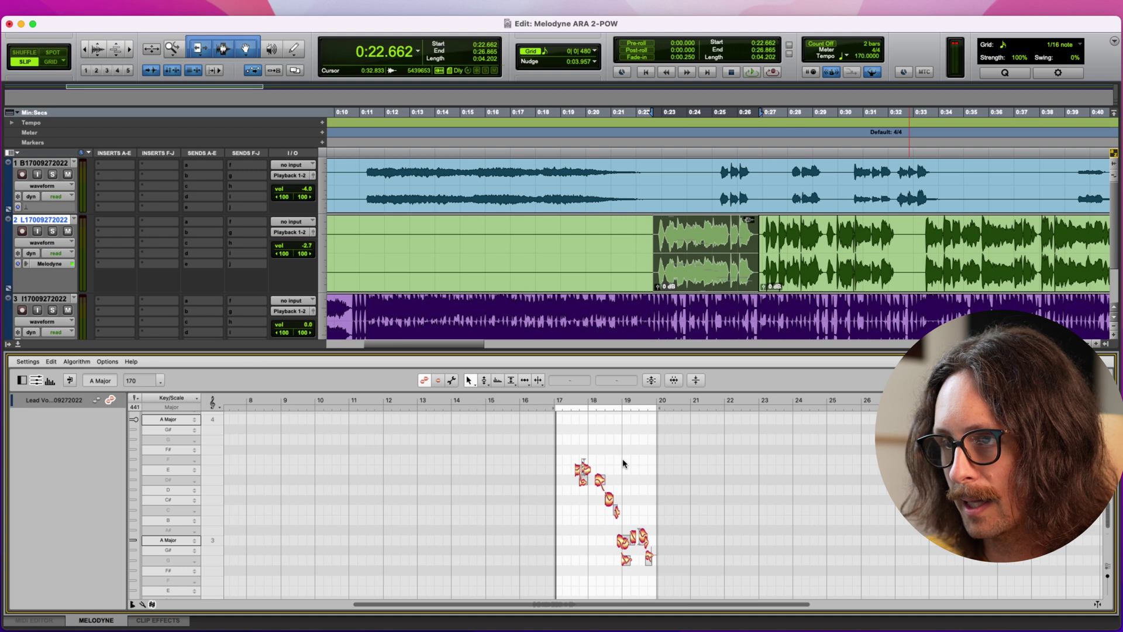
drag(577, 467, 671, 556)
scroll(647, 436, down, 1)
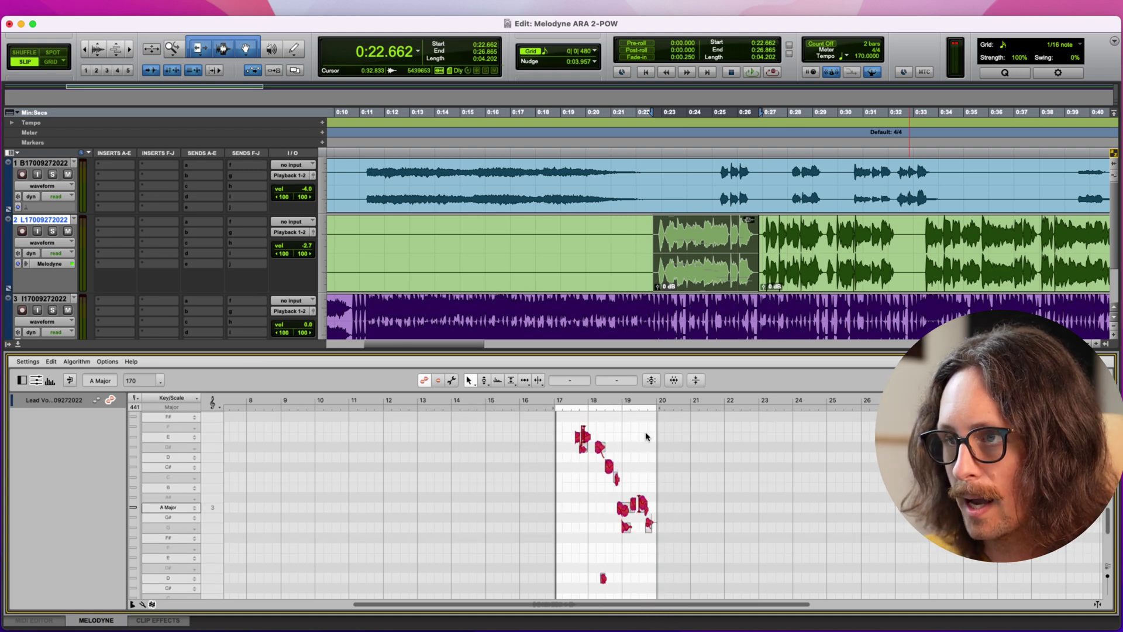
Apply Correct Pitch with 100% Pitch Center, 0% Pitch Drift, snapped to chord scale.
click(649, 381)
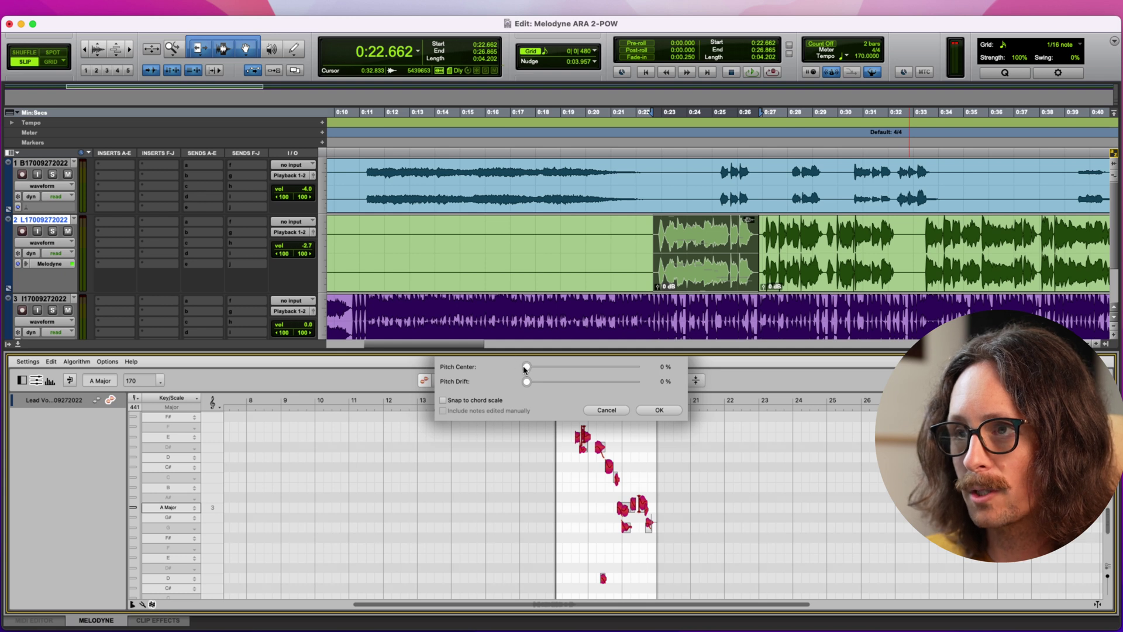
drag(526, 367, 784, 402)
mouse_move(522, 383)
mouse_down()
mouse_move(732, 384)
mouse_move(516, 386)
mouse_up()
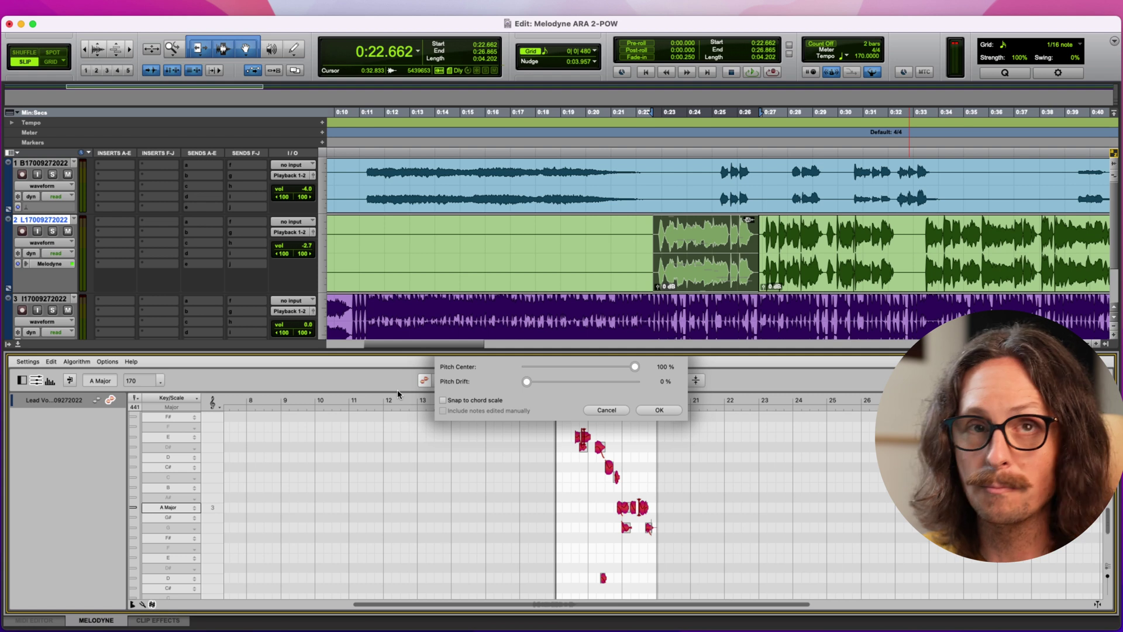
click(443, 401)
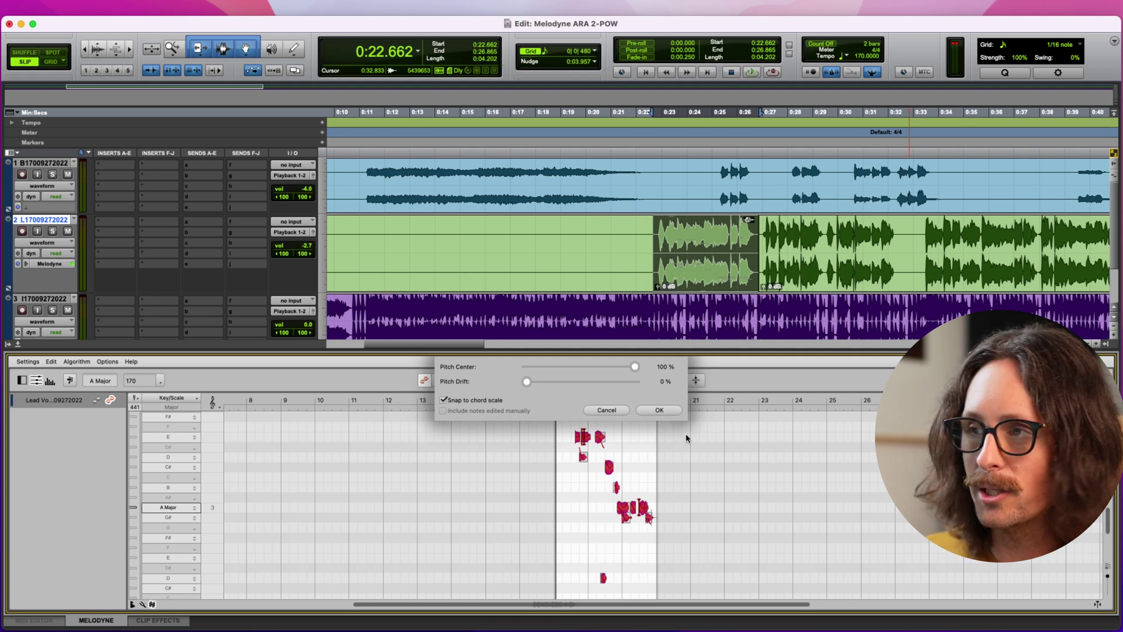
click(661, 411)
scroll(606, 499, right, 3)
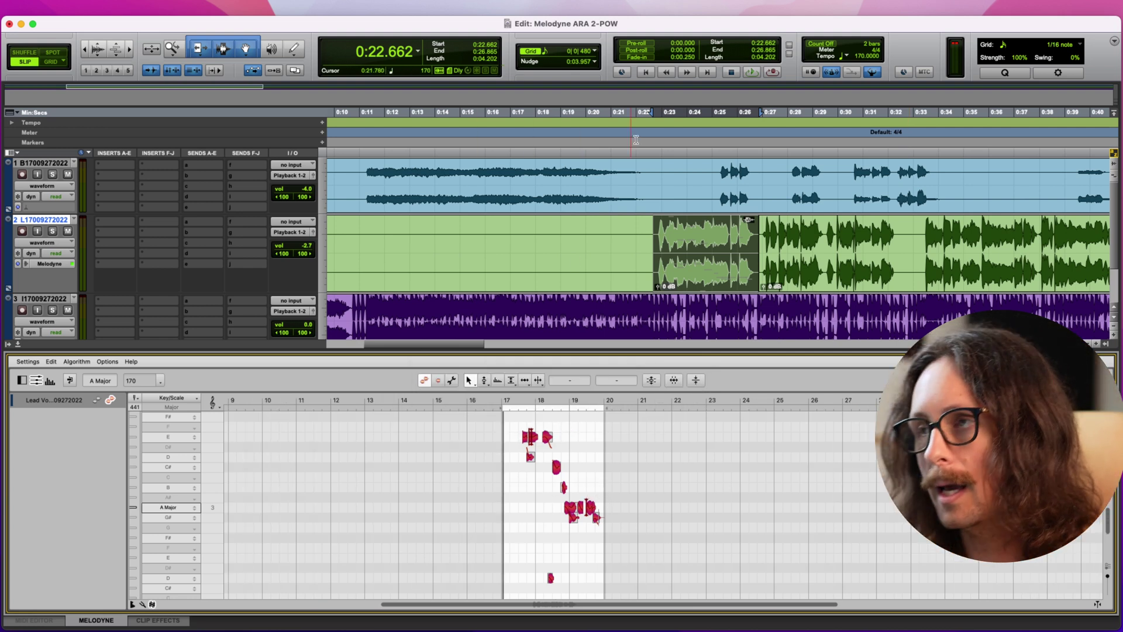
Play back the corrected vocal, then restore the notes' original pitch centres.
key(space)
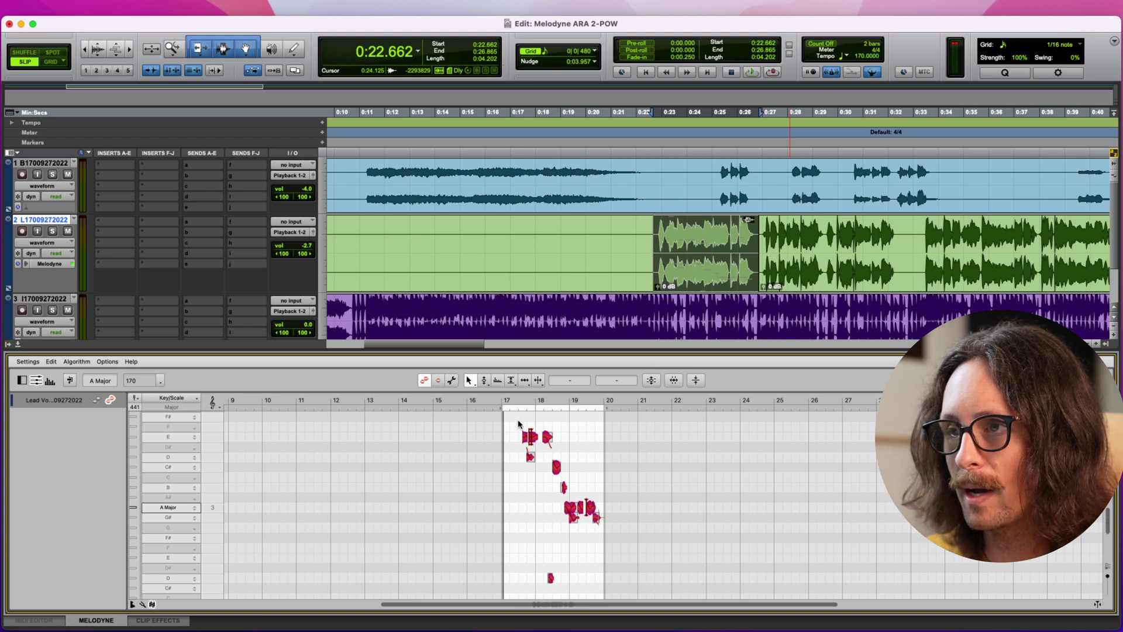
right_click(534, 439)
mouse_move(562, 370)
mouse_move(626, 371)
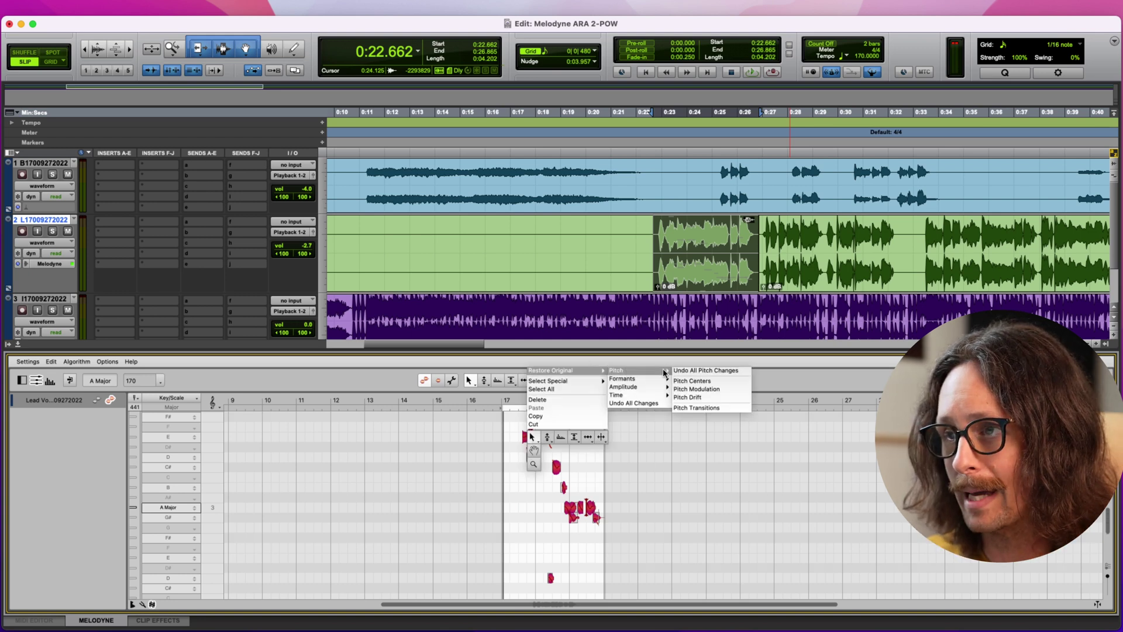
click(702, 381)
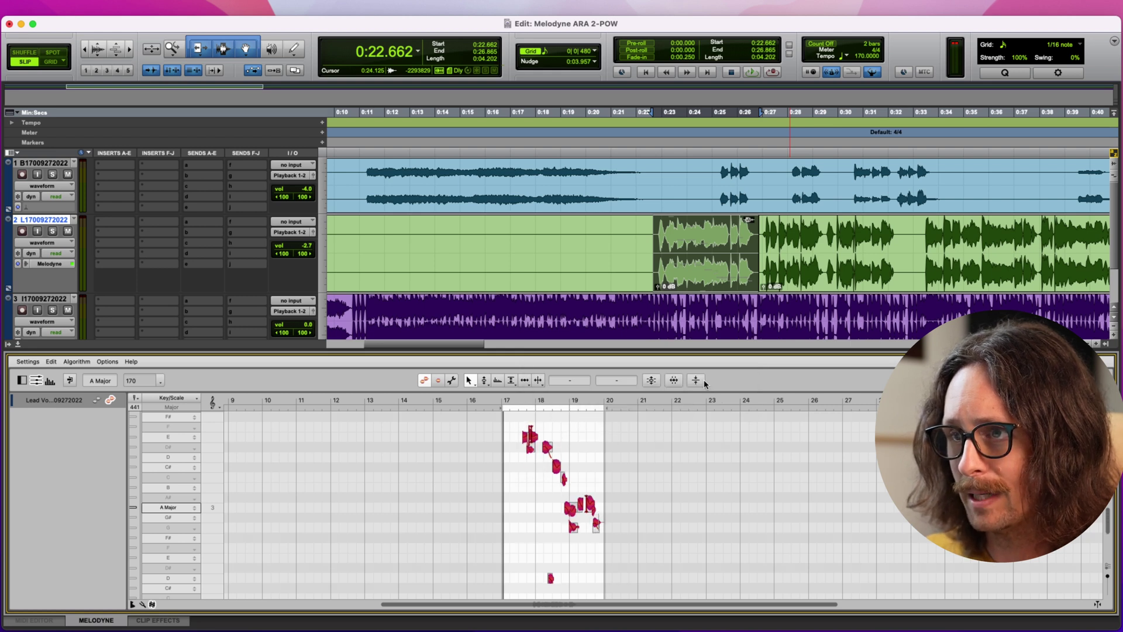
Zoom the Melodyne view in on the notes around bars 17–19.
ctrl+super+click(549, 490)
alt+click(459, 489)
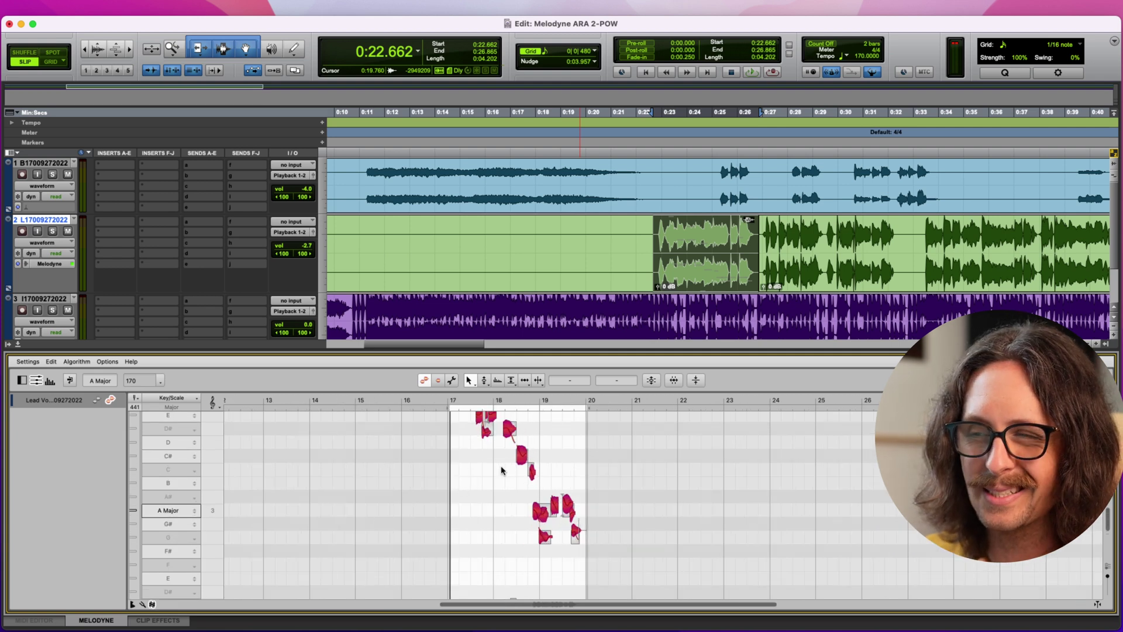
scroll(500, 468, down, 2)
scroll(501, 467, up, 5)
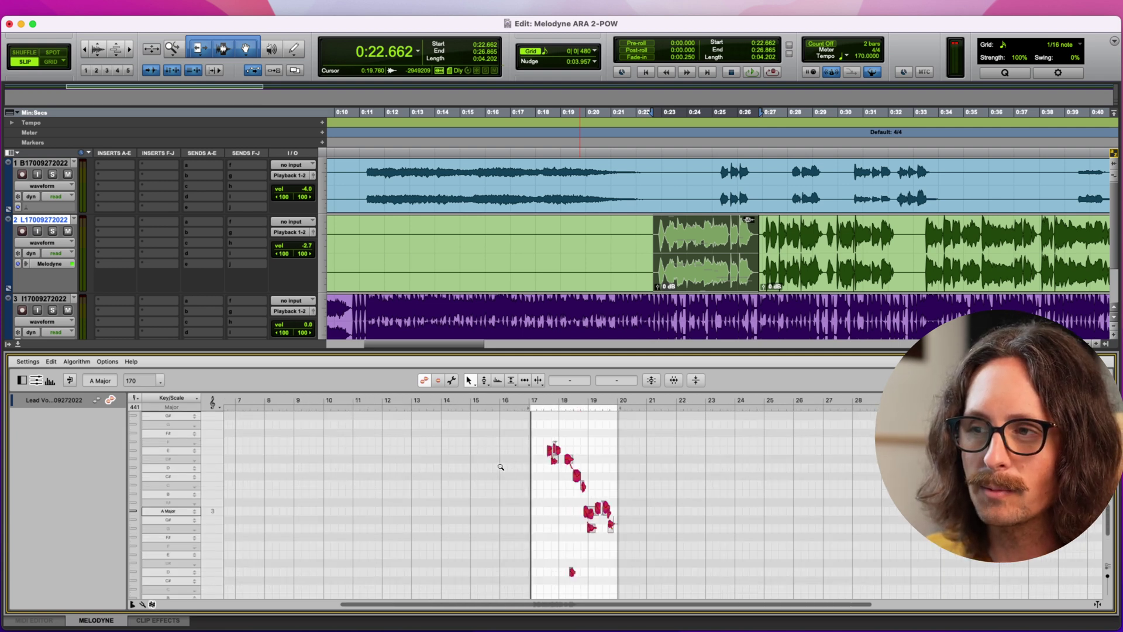
scroll(395, 500, down, 3)
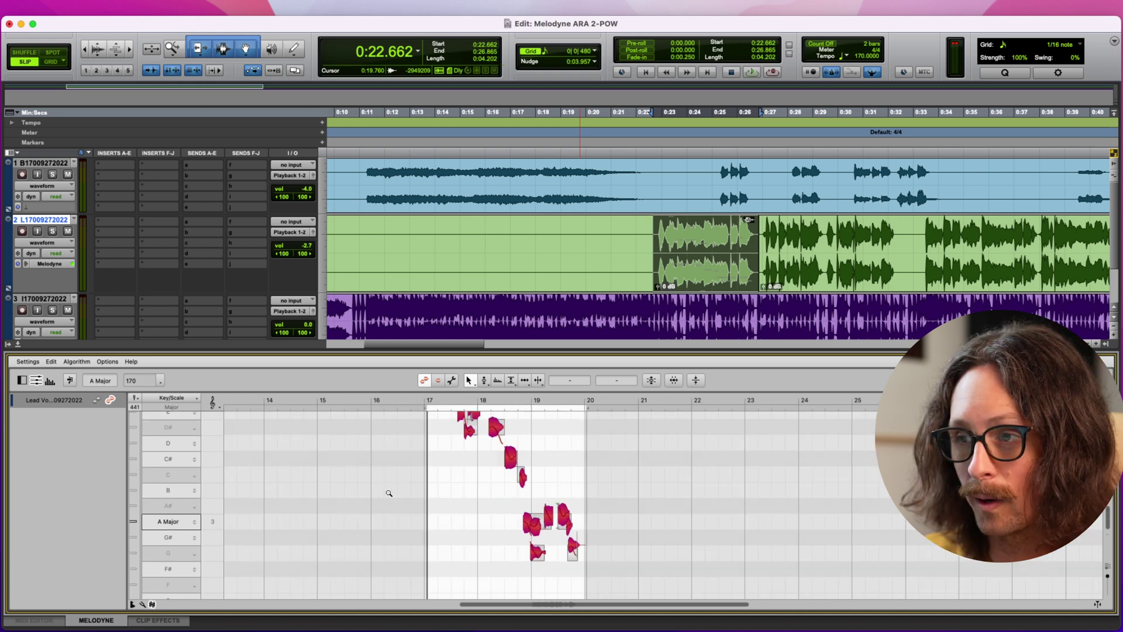
drag(481, 495, 625, 403)
scroll(544, 507, up, 1)
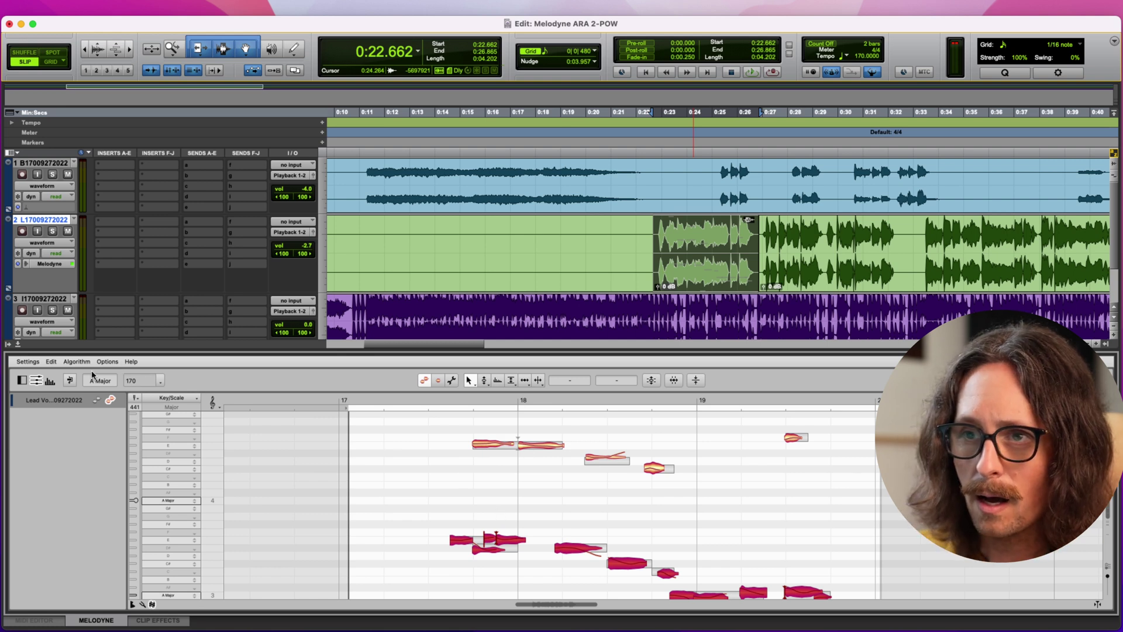
Re-detect the vocal with a monophonic melodic algorithm in Melodyne and marquee-select all its notes.
click(76, 362)
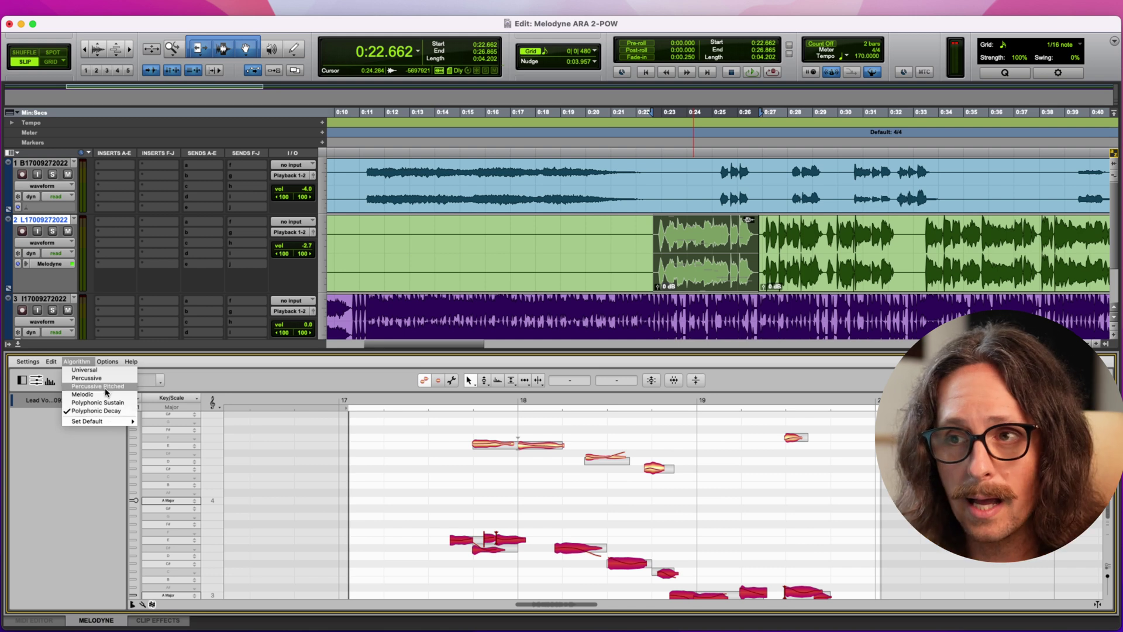
click(111, 402)
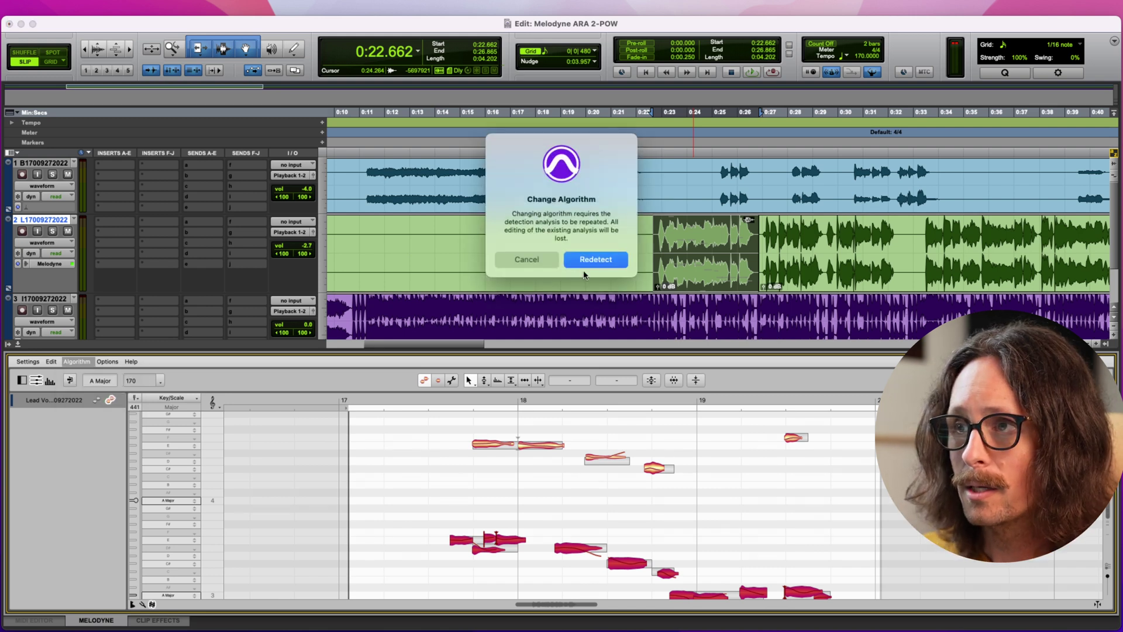
click(599, 261)
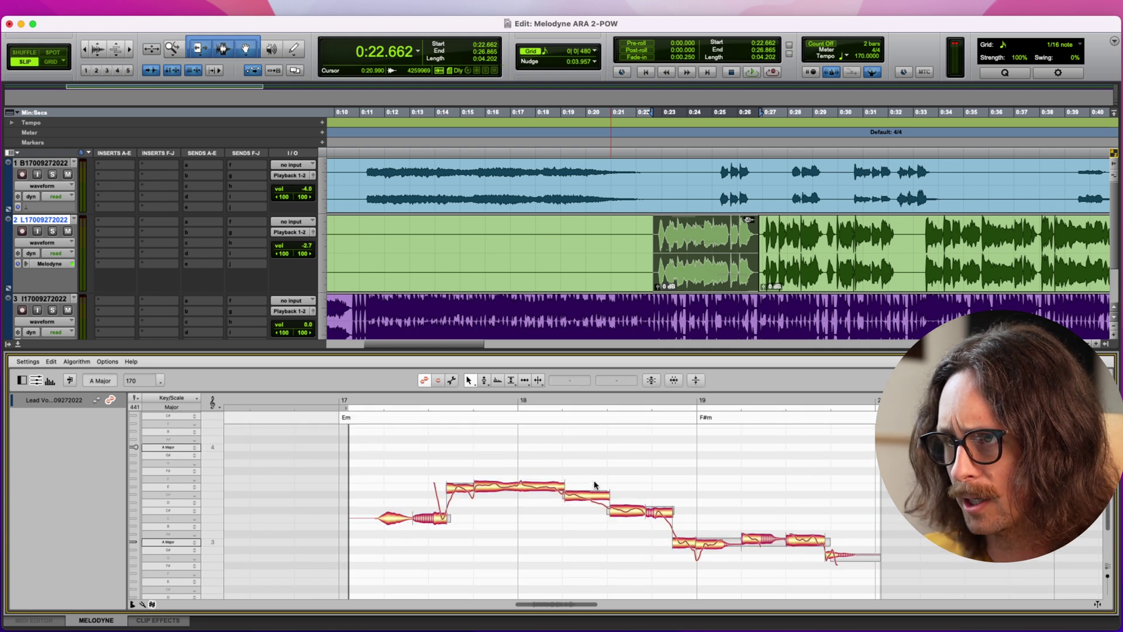
scroll(596, 486, down, 2)
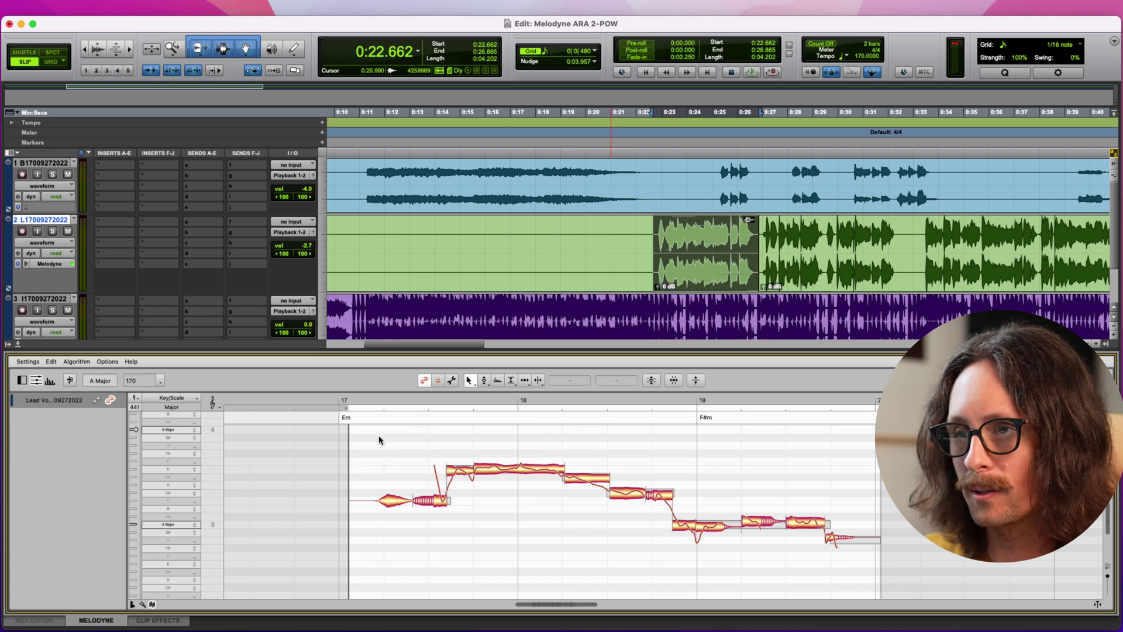
drag(379, 440, 916, 595)
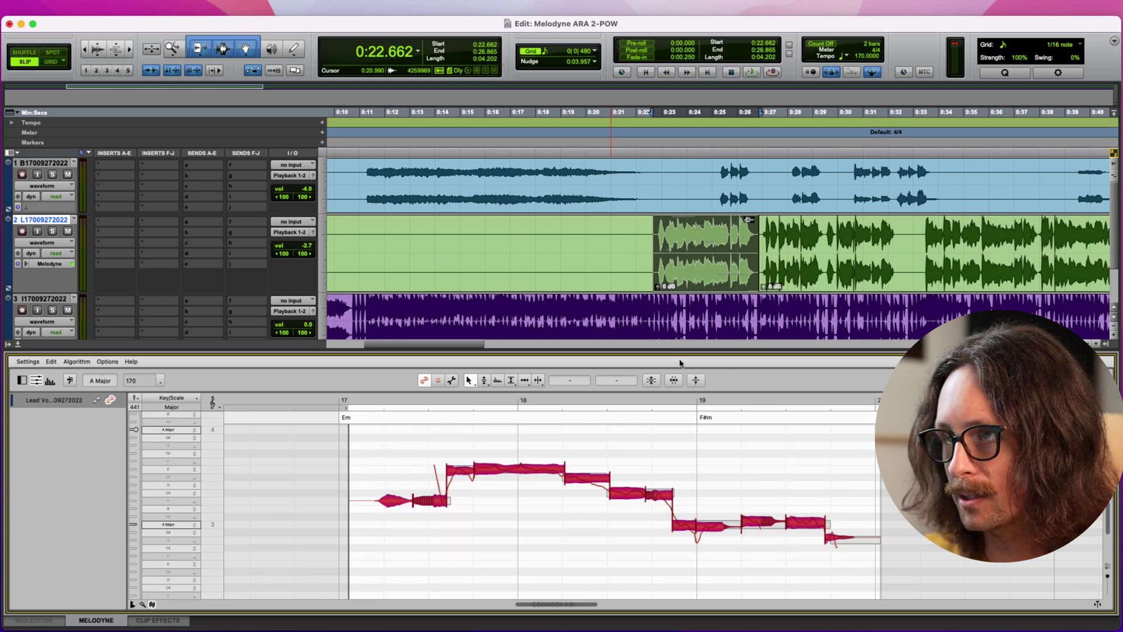
Apply Correct Pitch to all selected vocal notes with Pitch Center at 100%.
click(652, 380)
drag(521, 366, 734, 367)
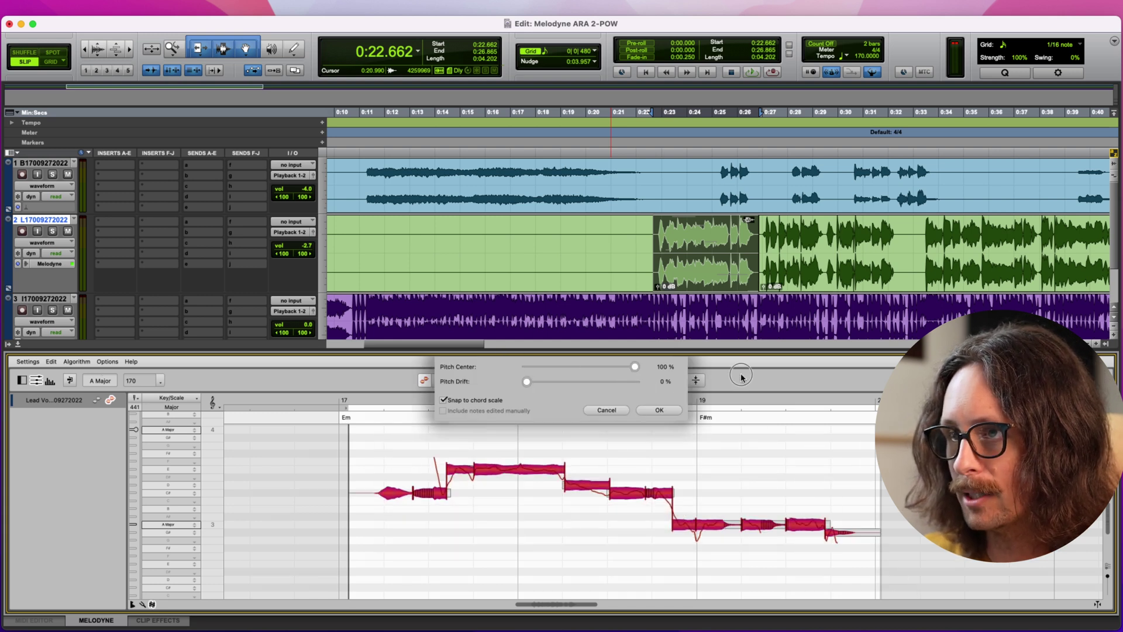
click(645, 411)
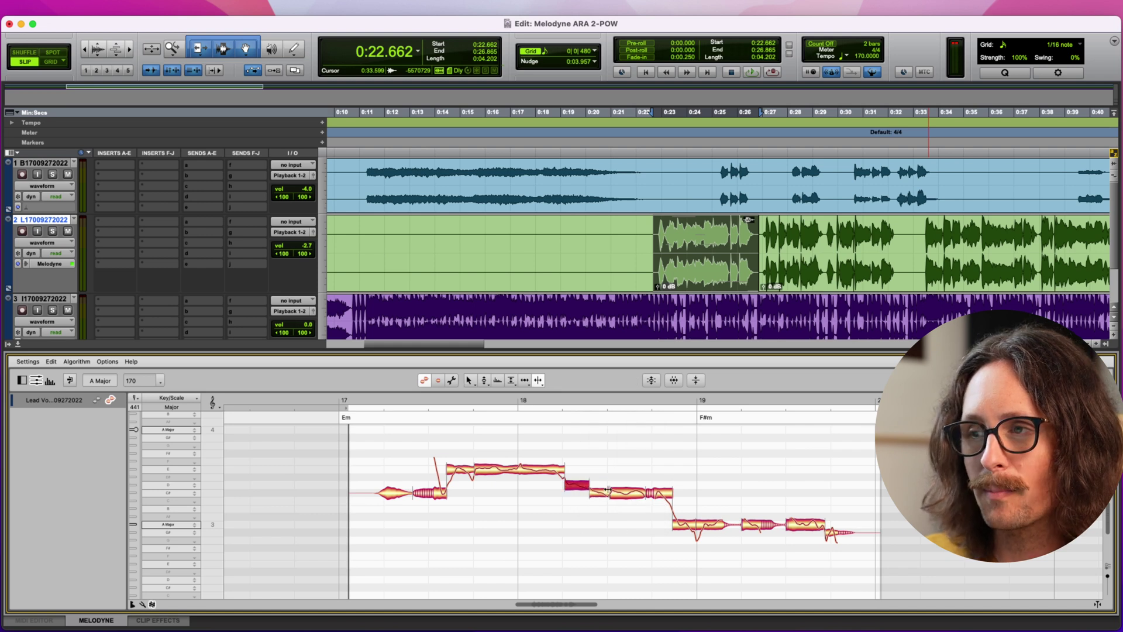
Switch Melodyne to the Pitch tool and retune an individual vocal note.
right_click(568, 508)
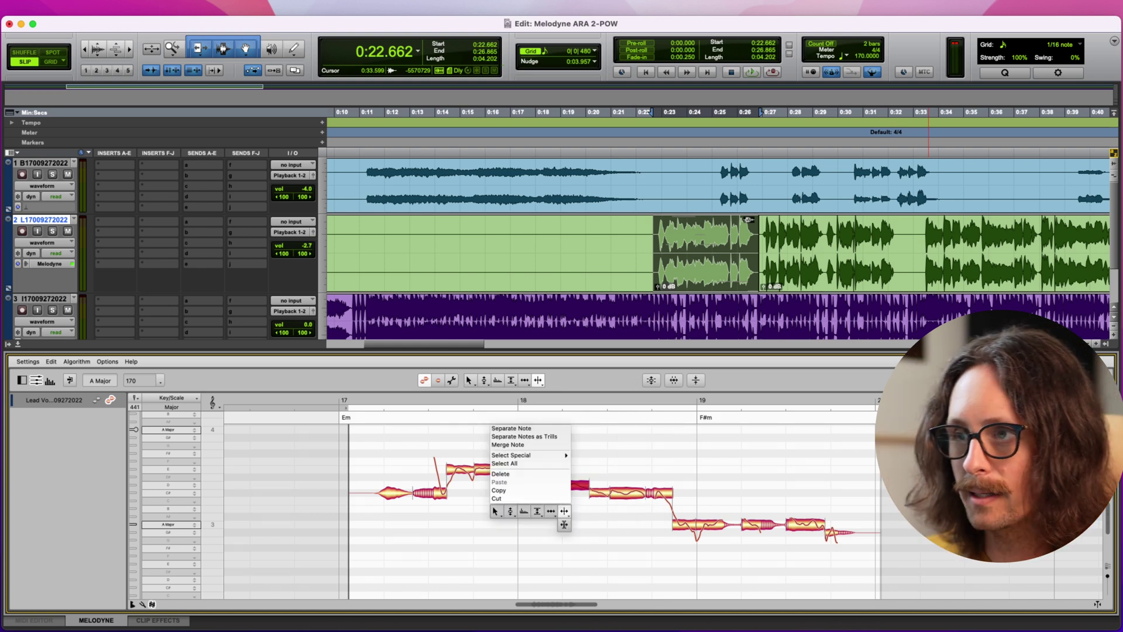
click(581, 509)
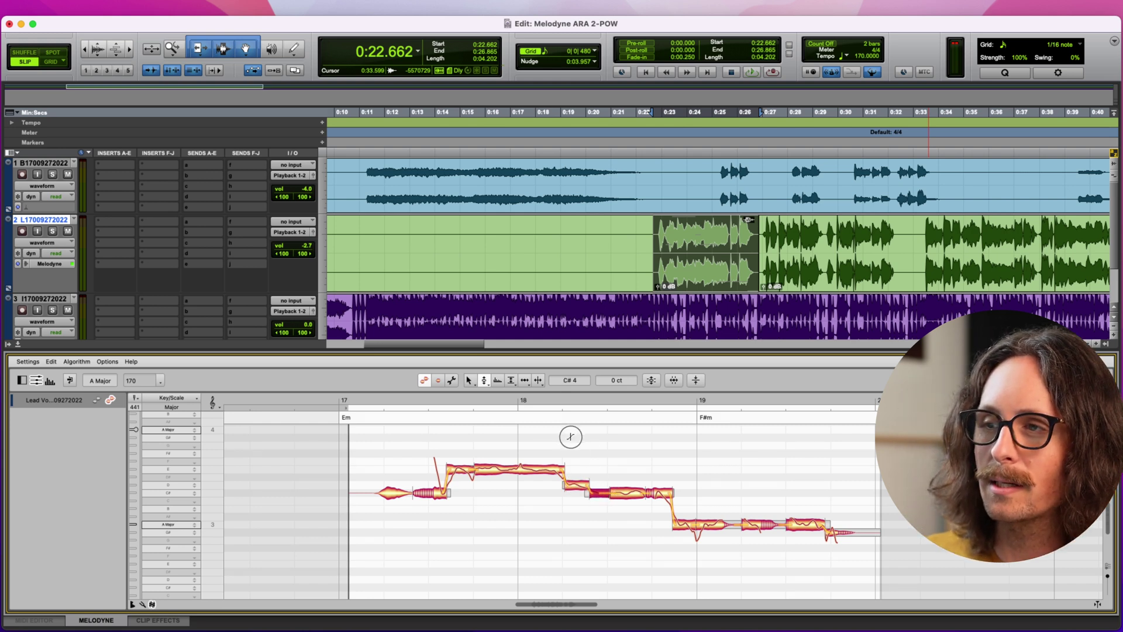
scroll(579, 445, up, 5)
scroll(580, 505, down, 5)
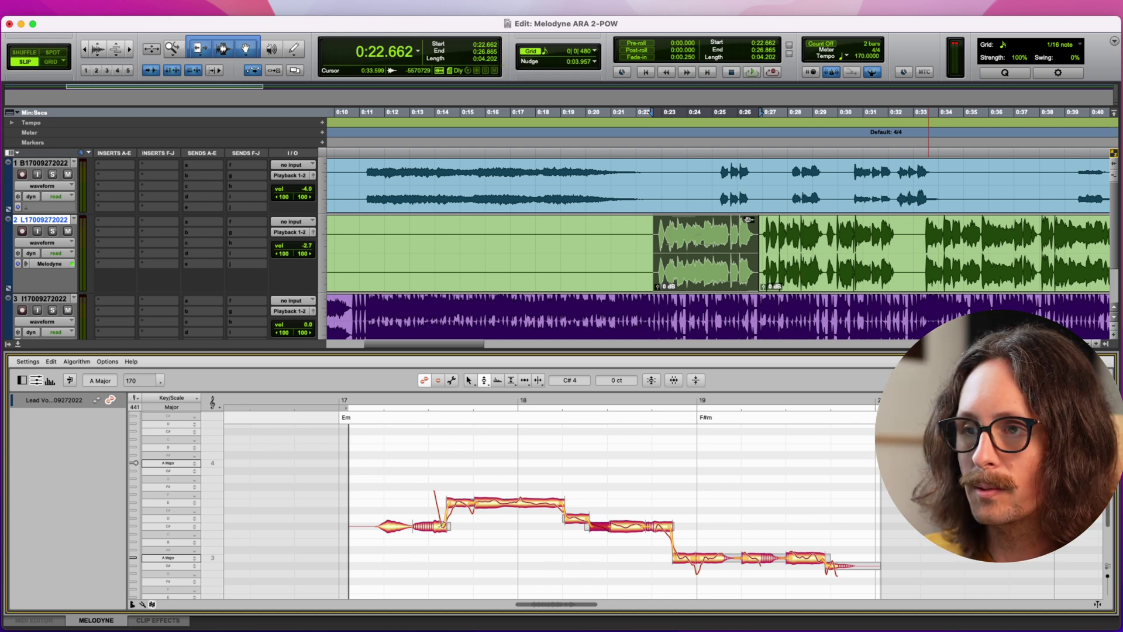
click(560, 502)
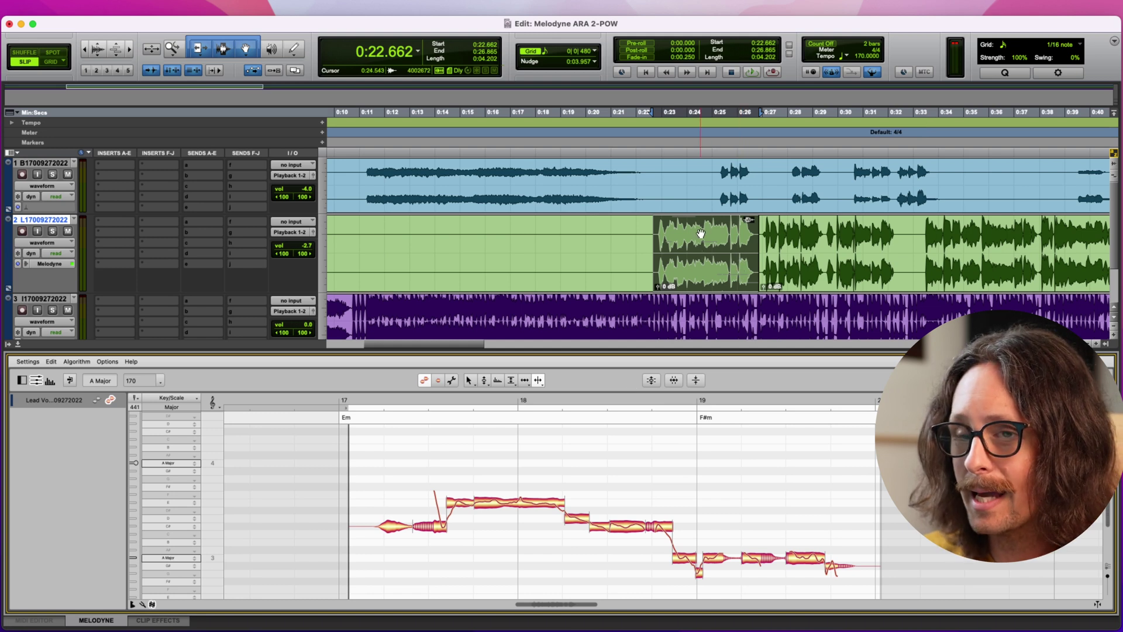
key(super+bracketright)
key(super+bracketright)
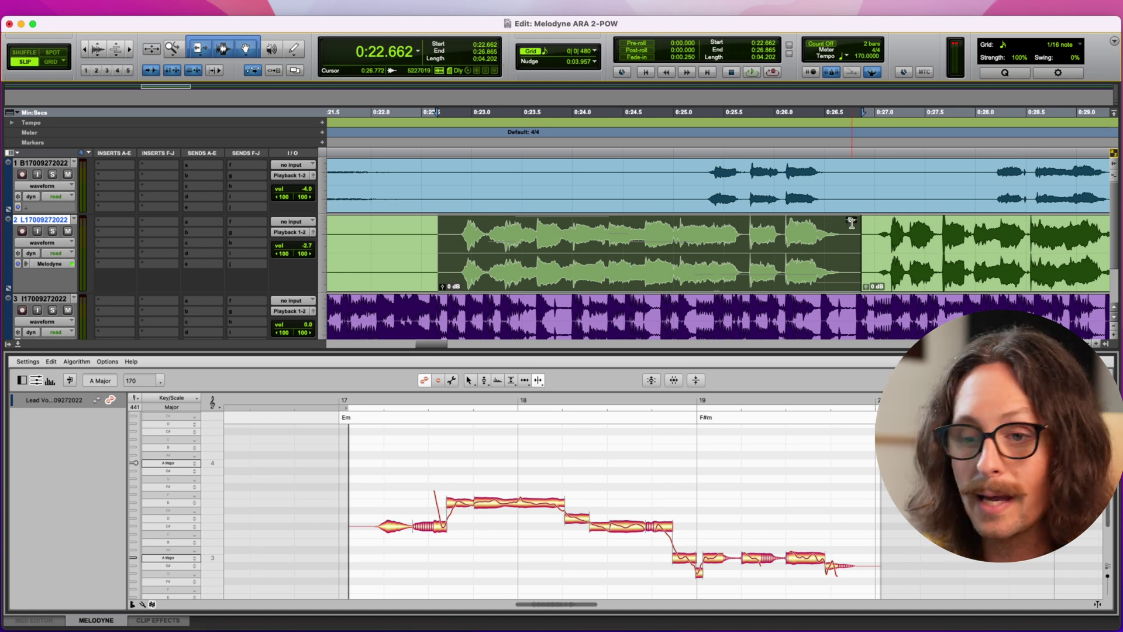
Move the tuned vocal clip on track 2 from 0:22.662 to 1:54.242.
key(super+bracketleft)
key(super+bracketleft)
key(super+bracketleft)
key(super+bracketleft)
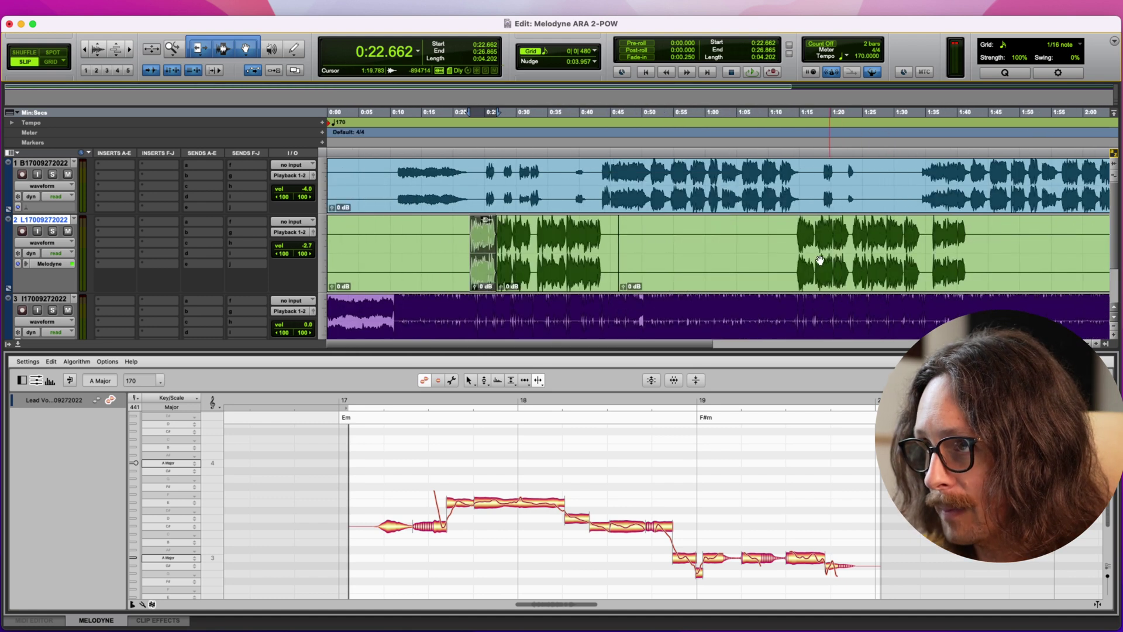
click(646, 265)
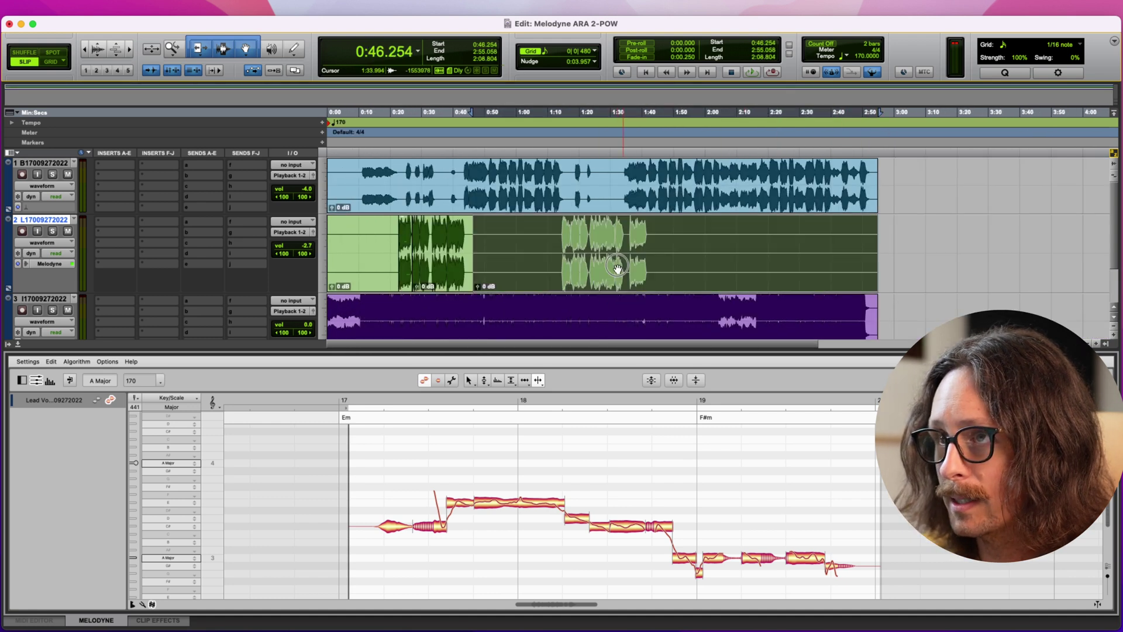
key(super+bracketright)
click(574, 247)
key(super+bracketright)
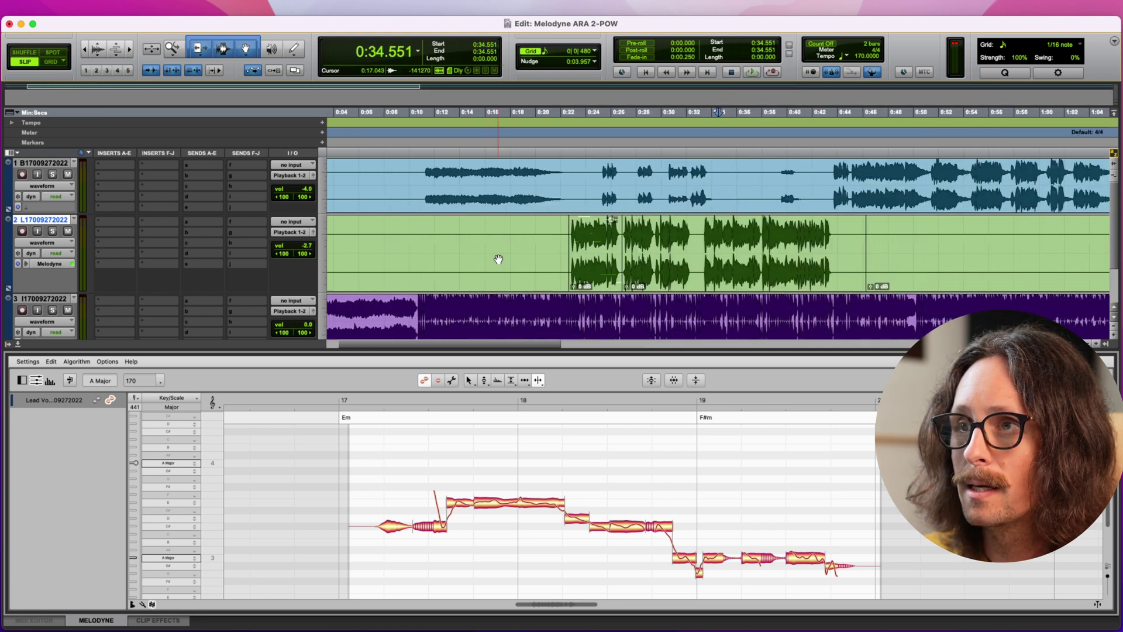
right_click(484, 263)
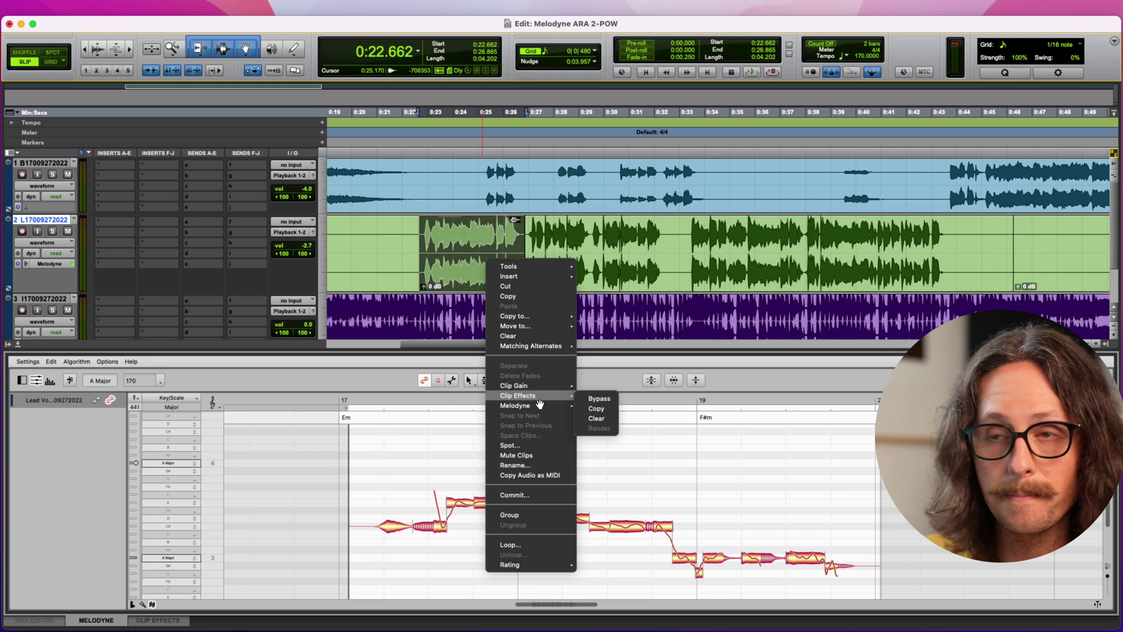
mouse_move(541, 408)
key(Escape)
key(super+bracketleft)
key(super+bracketleft)
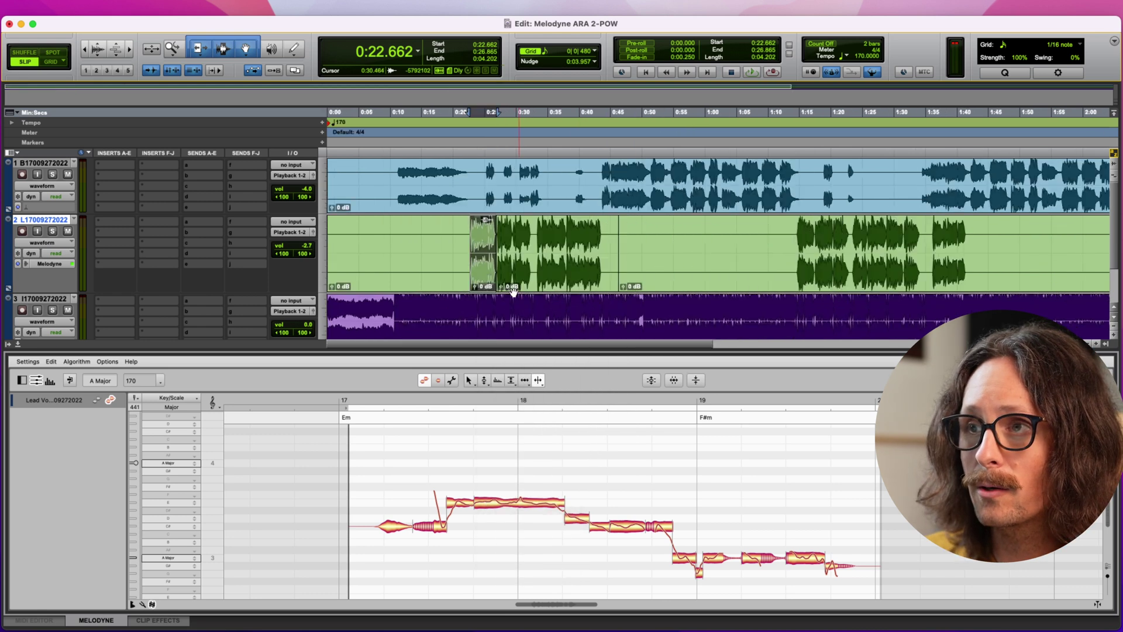
key(super+bracketleft)
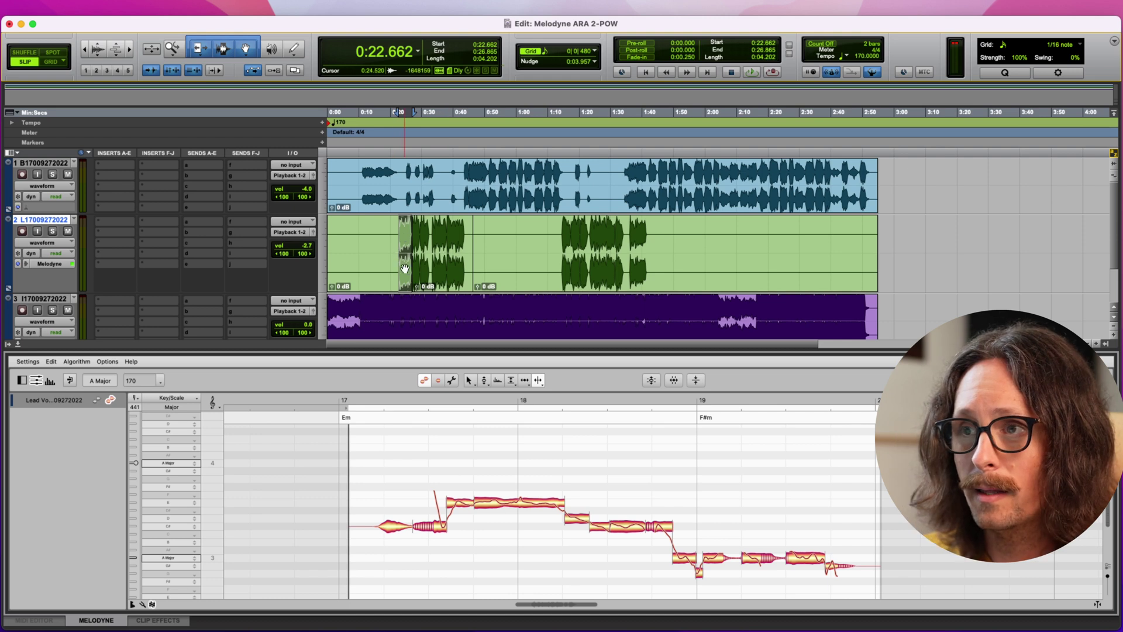
drag(404, 269, 694, 269)
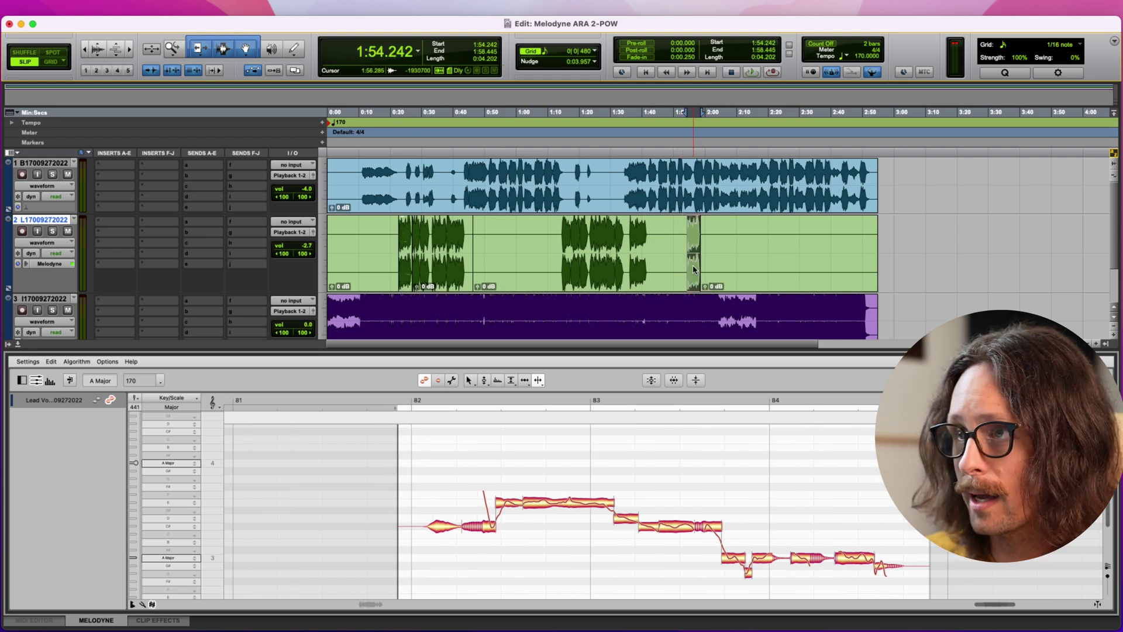
key(super+bracketright)
key(super+bracketright)
key(super+bracketright)
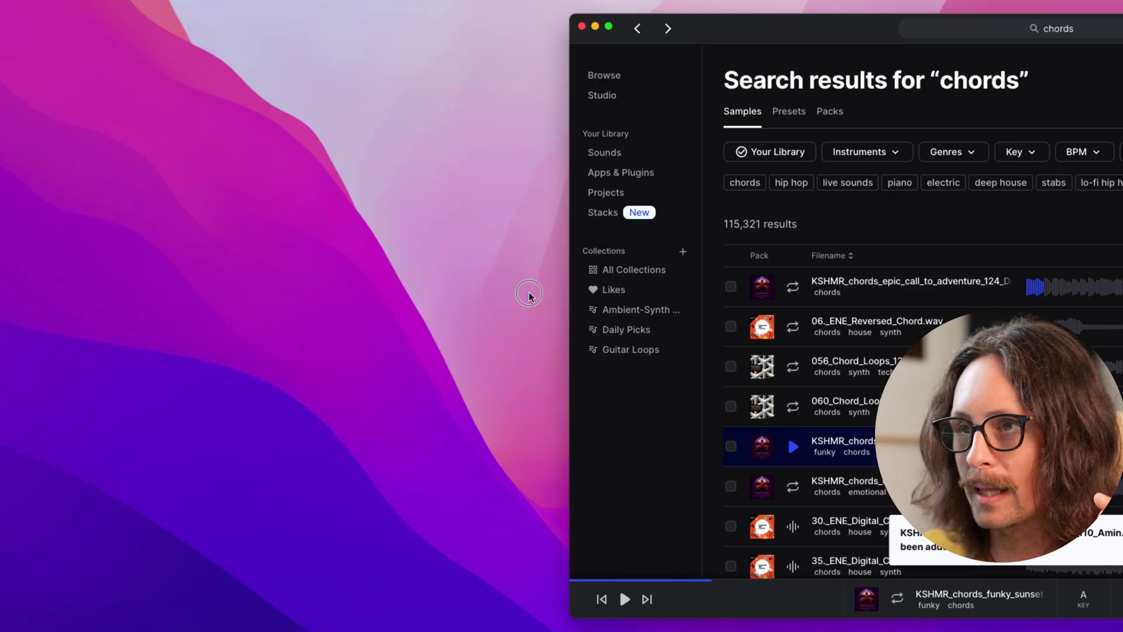
Drag the KSHMR chords loop from Splice onto a new fourth Pro Tools track.
drag(529, 296, 339, 319)
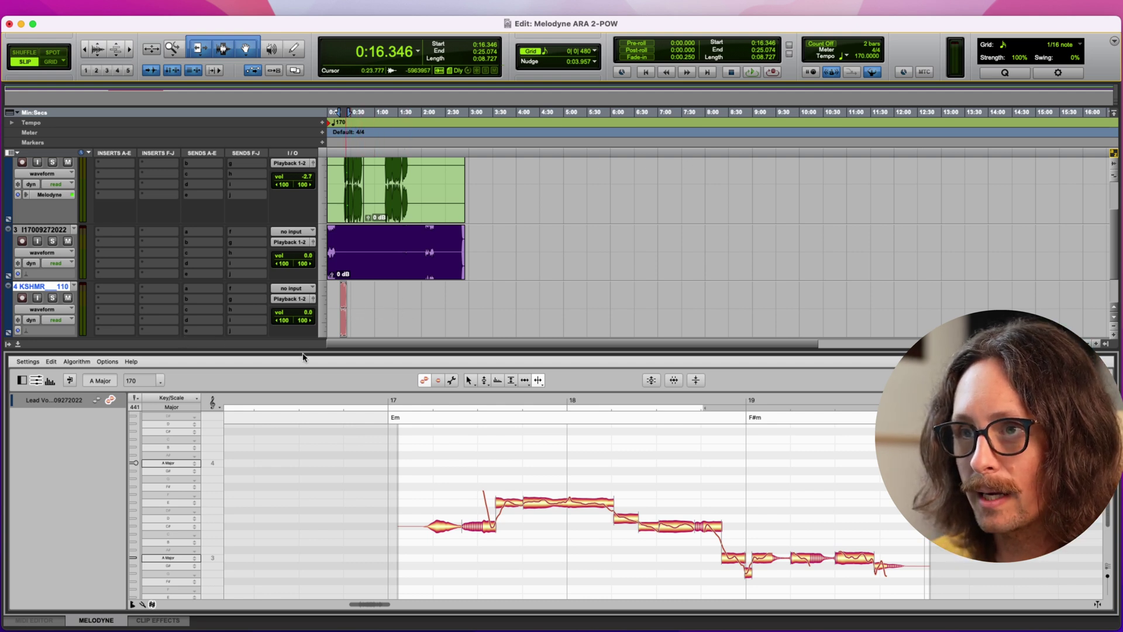
Shrink the Melodyne pane and move the KSHMR chord clip to the session start at 0:00.
drag(313, 349, 313, 438)
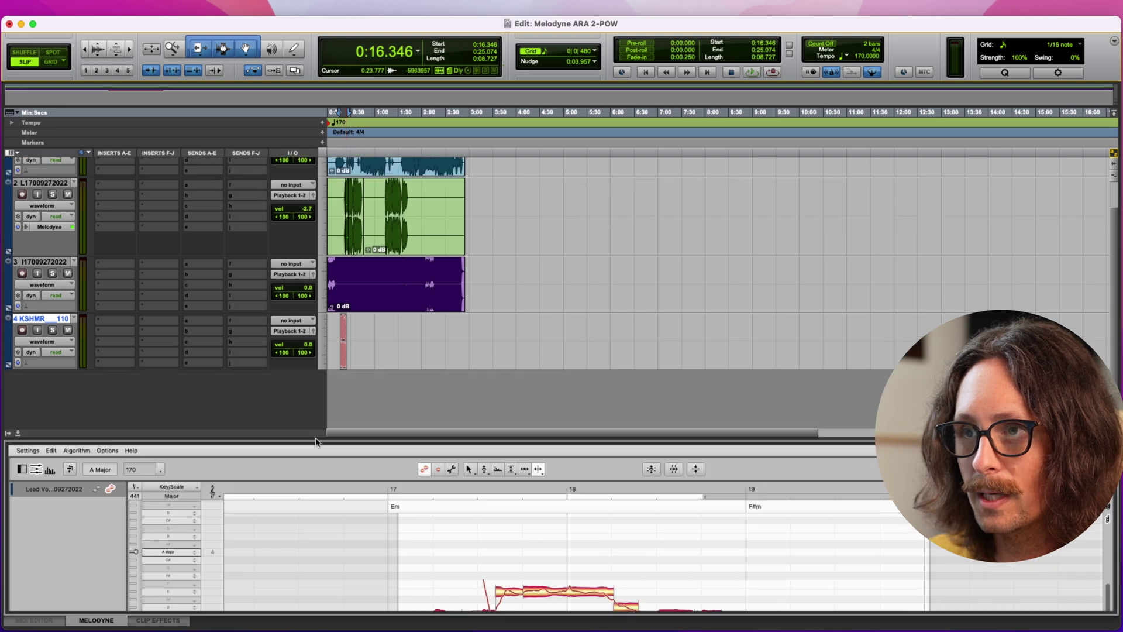
key(super+bracketright)
key(super+bracketright)
key(super+bracketright)
key(super+bracketright)
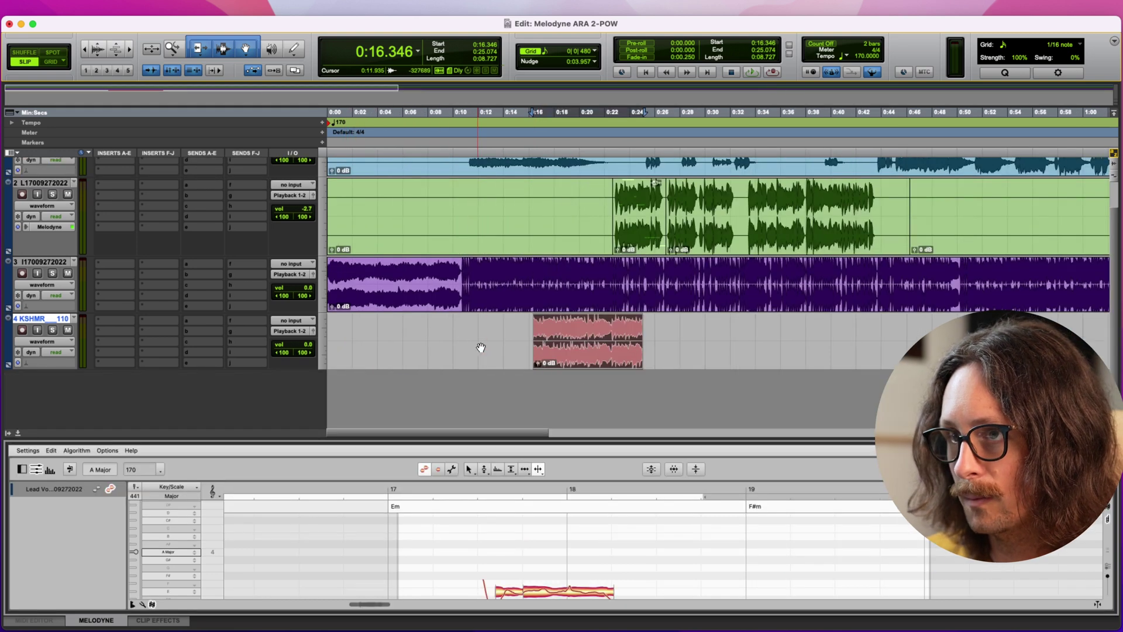
click(369, 355)
key(super+z)
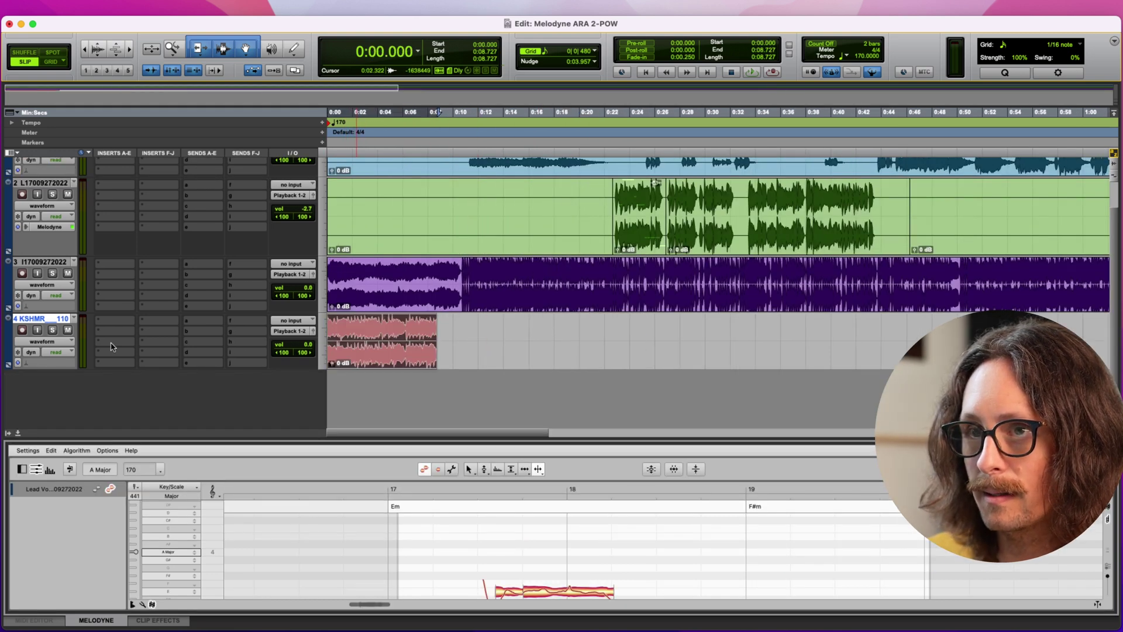
Solo track 4 and play back the chord loop.
click(53, 330)
key(space)
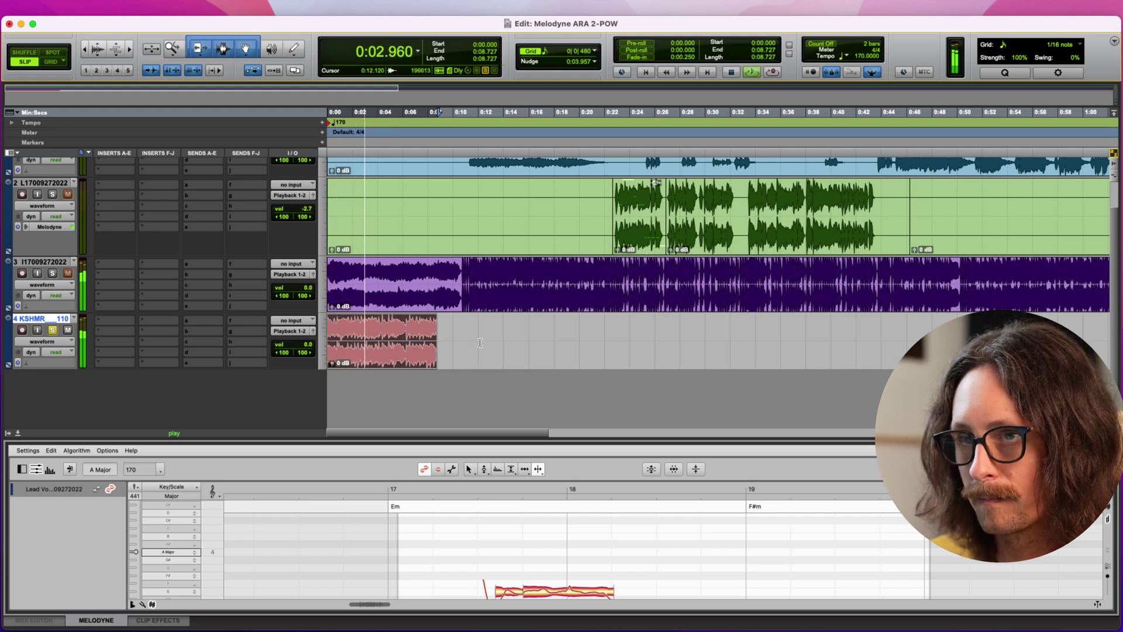
key(super+bracketright)
key(super+bracketright)
key(super+bracketright)
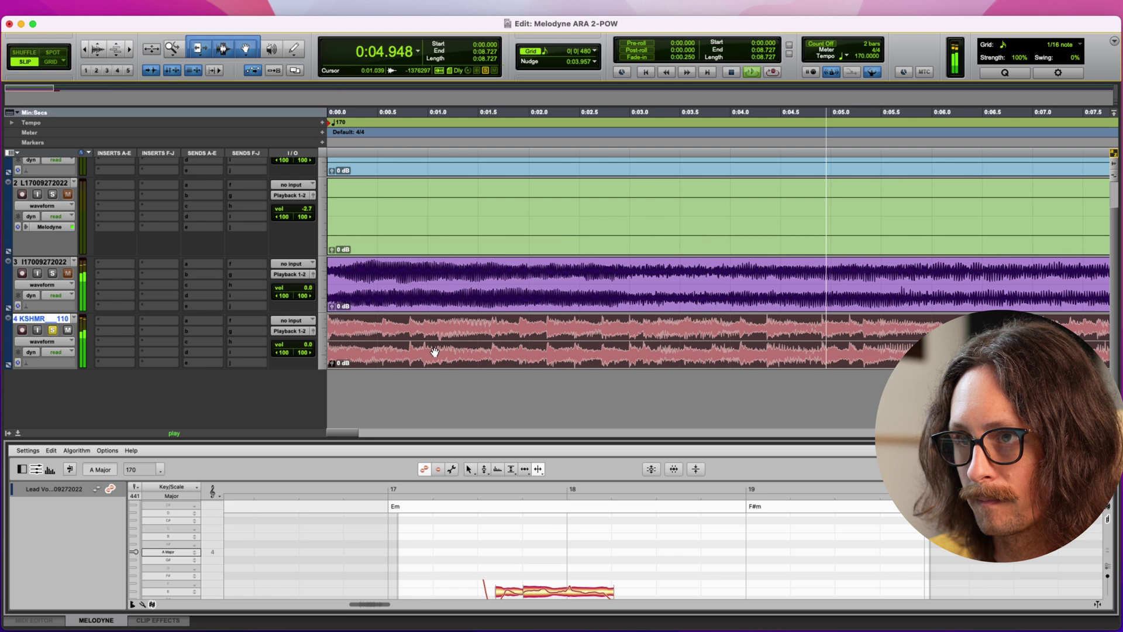
key(super+bracketleft)
key(super+bracketleft)
key(super+bracketleft)
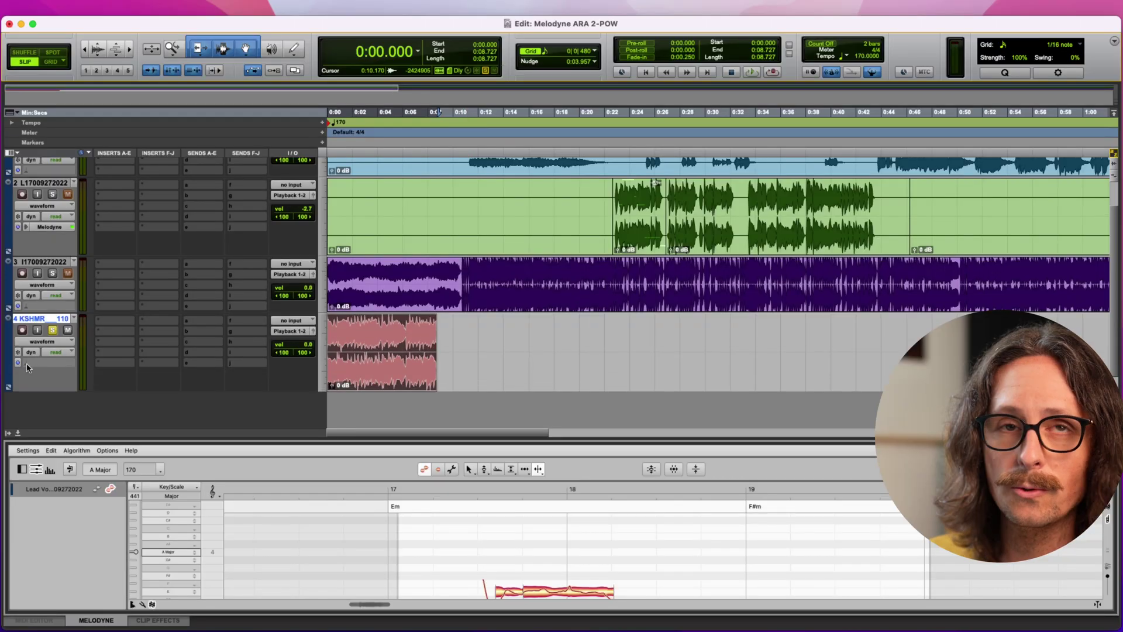
click(26, 364)
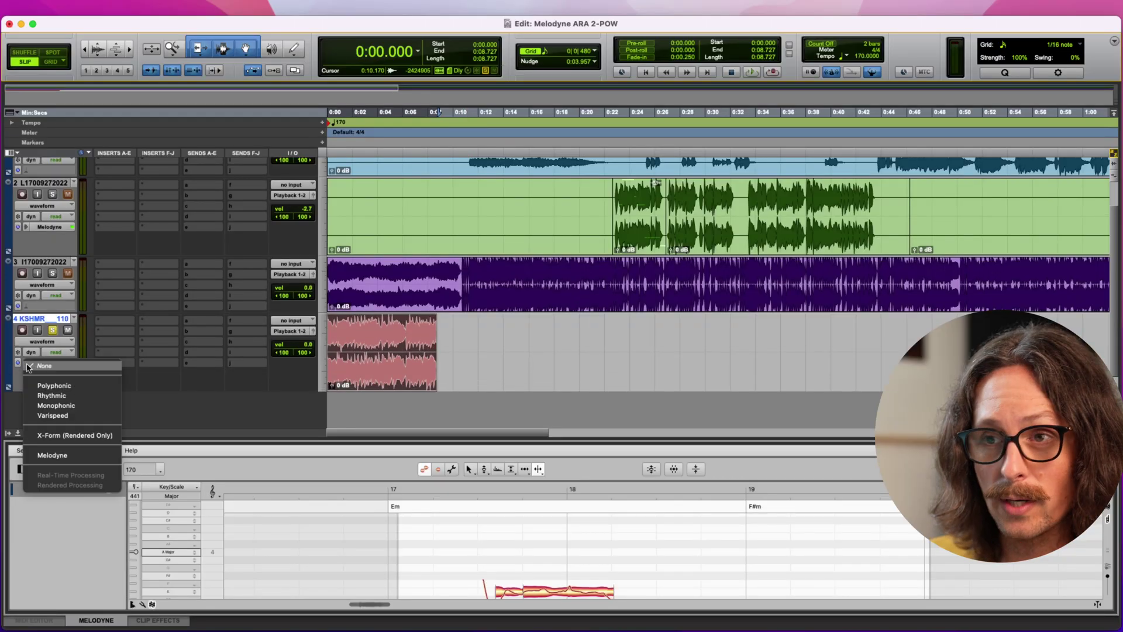
Route track 4 through Melodyne, enlarge the editor, and redetect with Polyphonic Sustain.
click(61, 456)
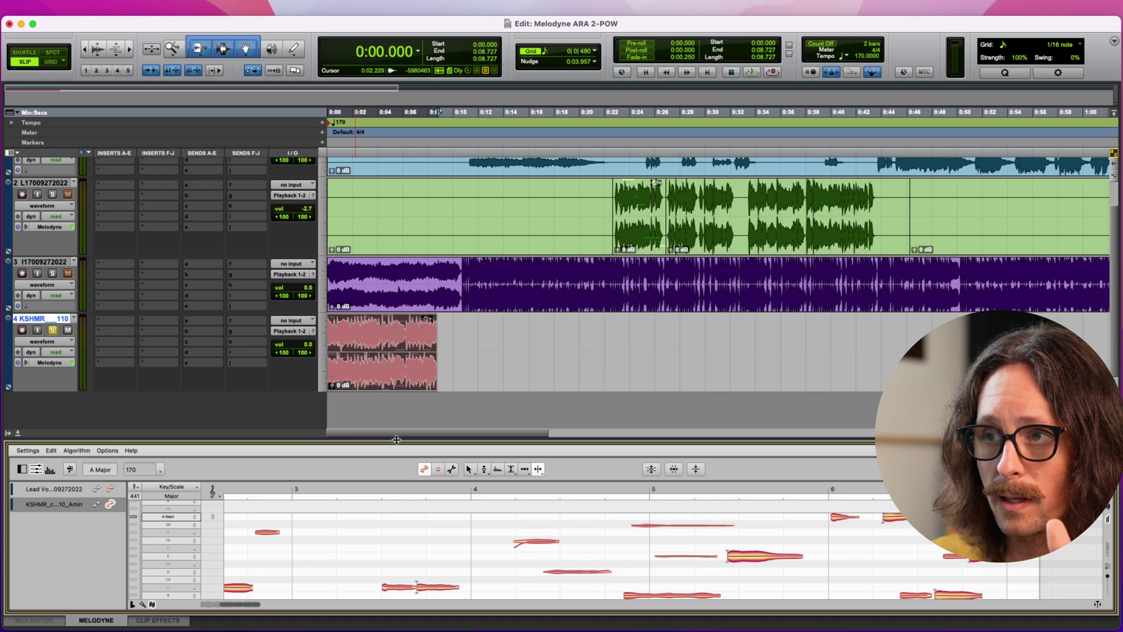
drag(396, 439, 444, 229)
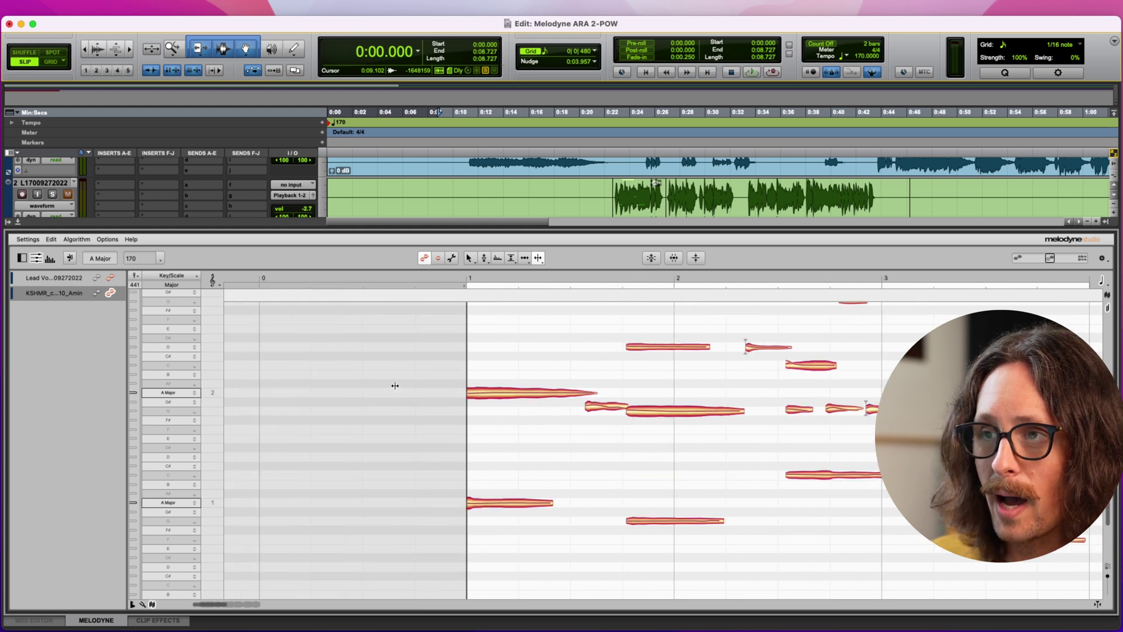
click(77, 239)
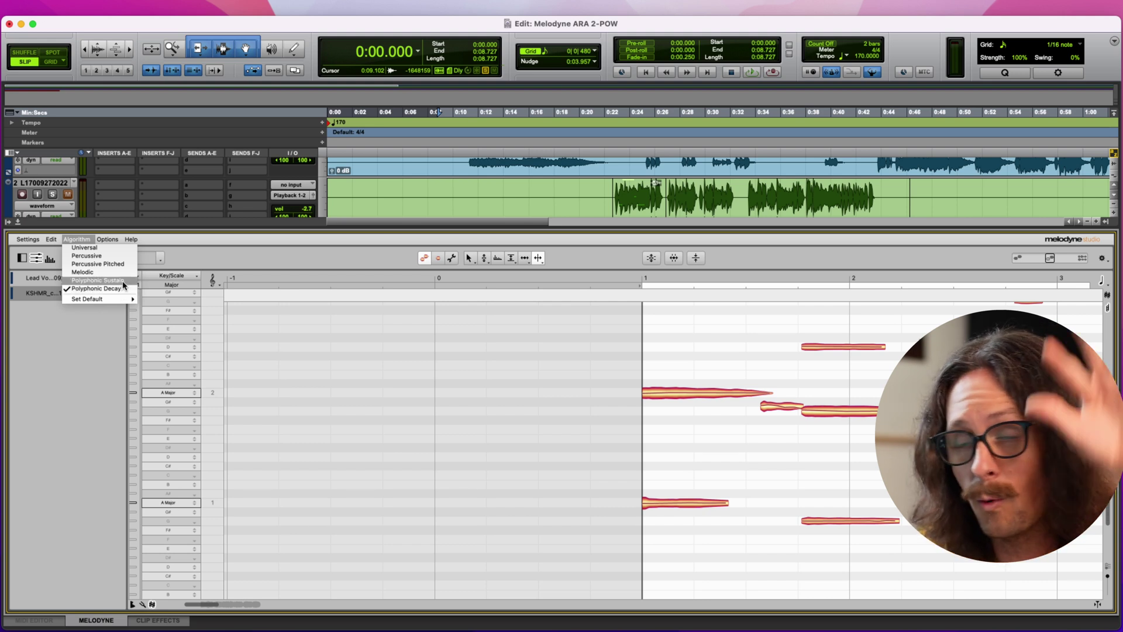
click(123, 282)
scroll(480, 336, up, 2)
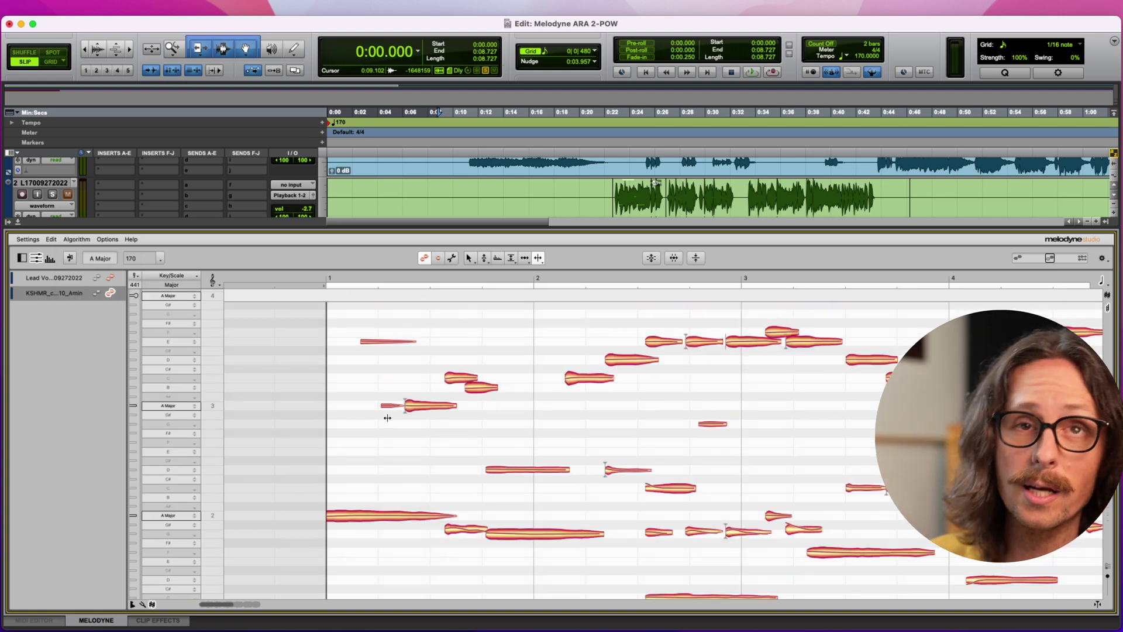
Separate the chord loop's notes with the Note Separation tool, then select the Pitch tool.
right_click(377, 439)
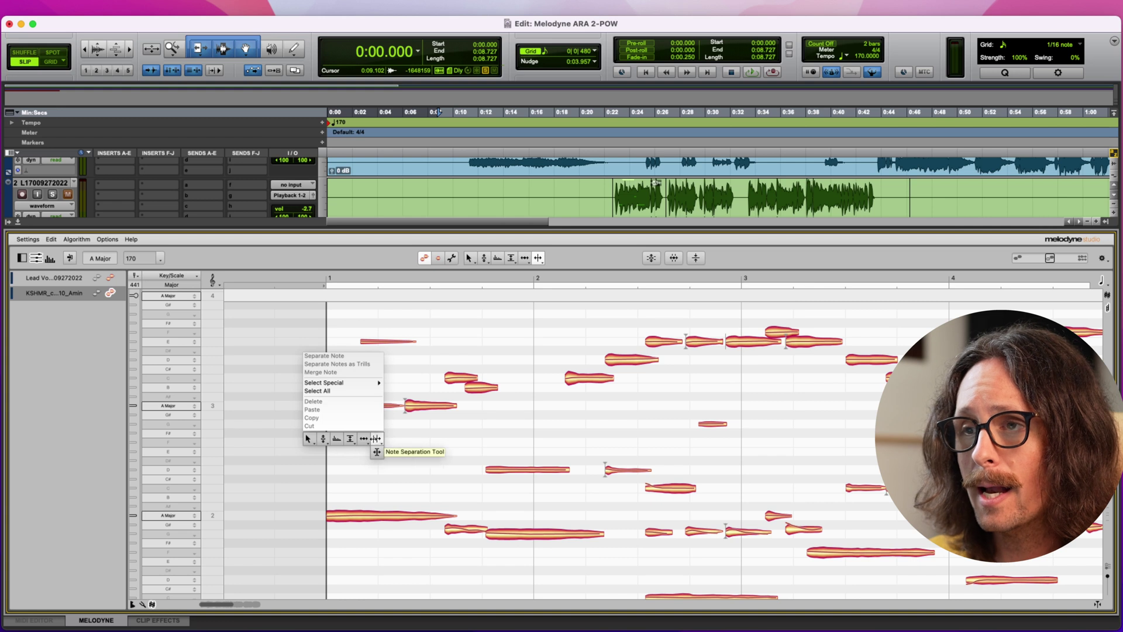
click(376, 430)
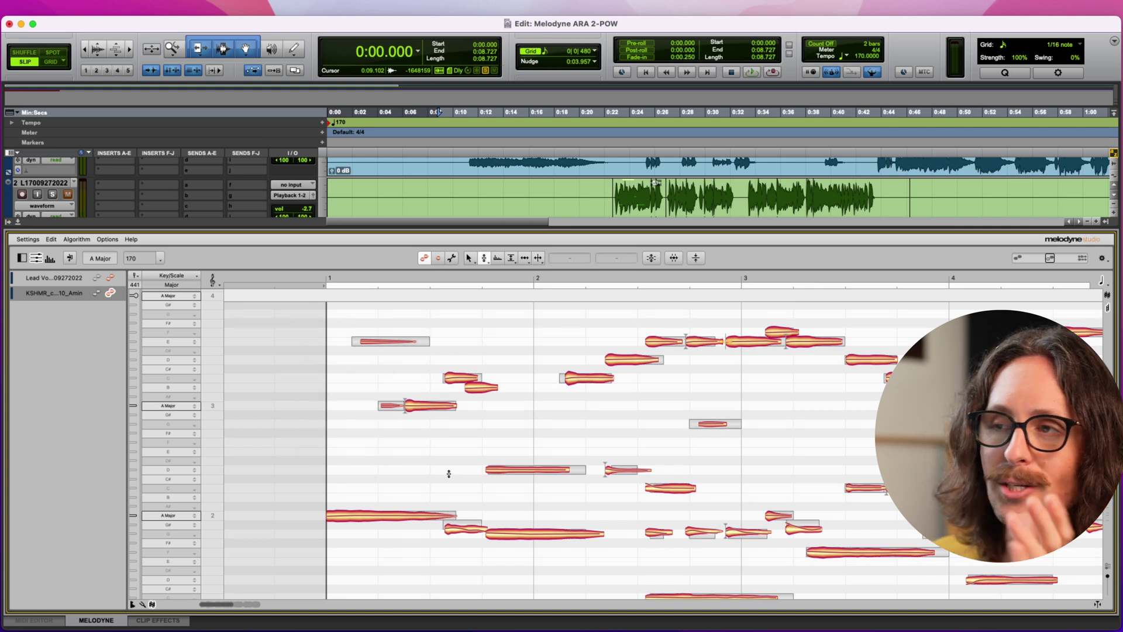
right_click(472, 452)
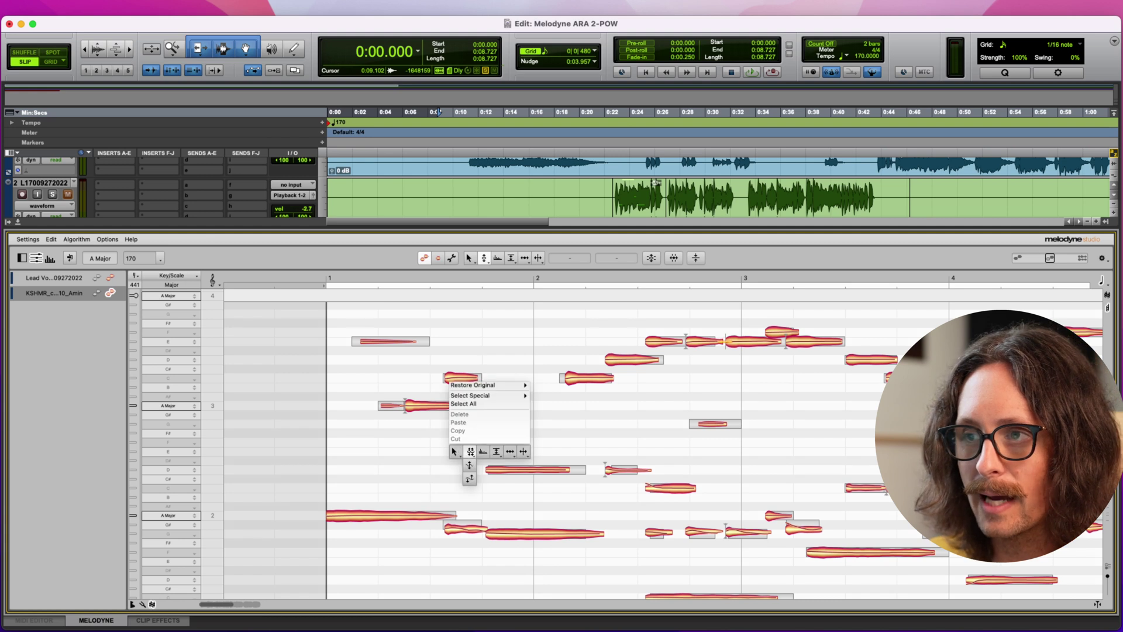
click(401, 484)
right_click(381, 513)
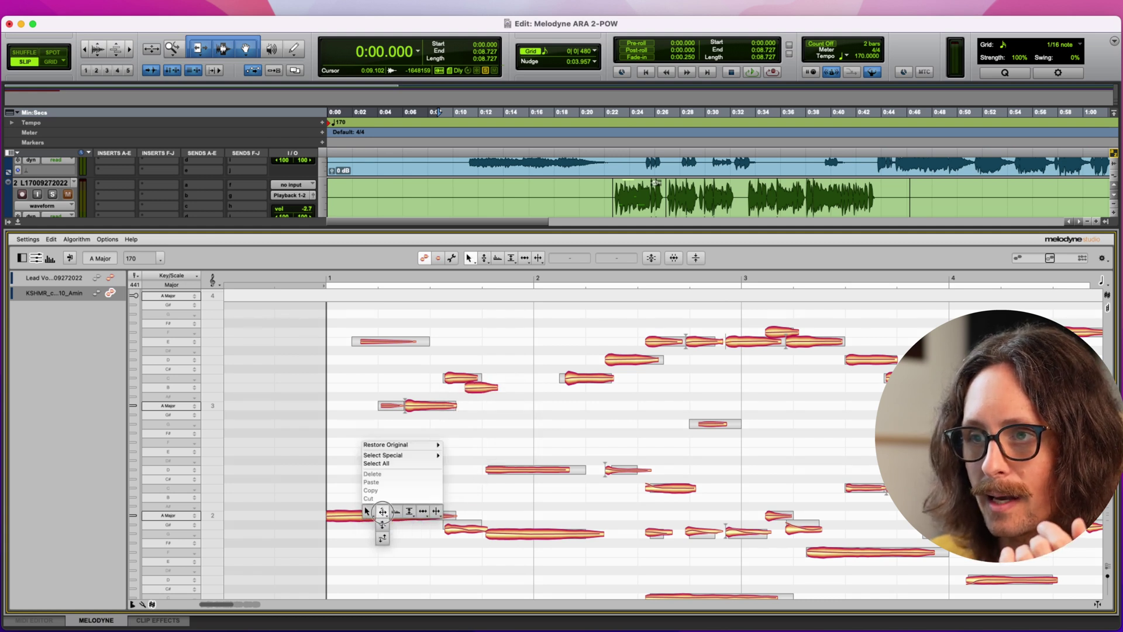
click(382, 511)
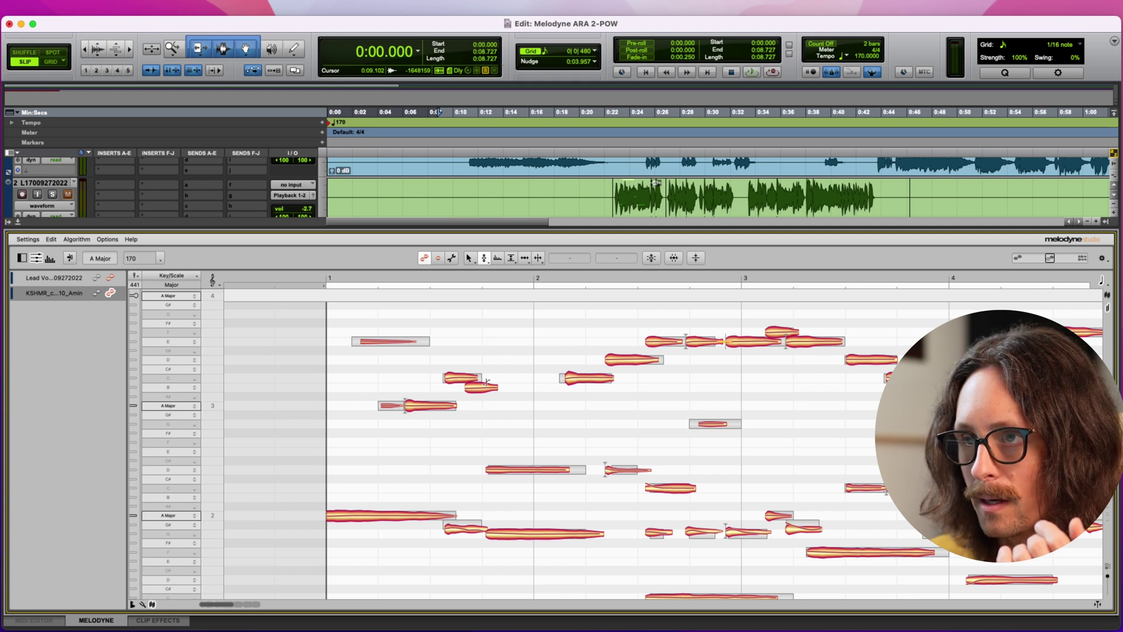
Raise one chord note to D4, snap another onto A3, and lower the B3 note to G3.
drag(462, 378, 462, 360)
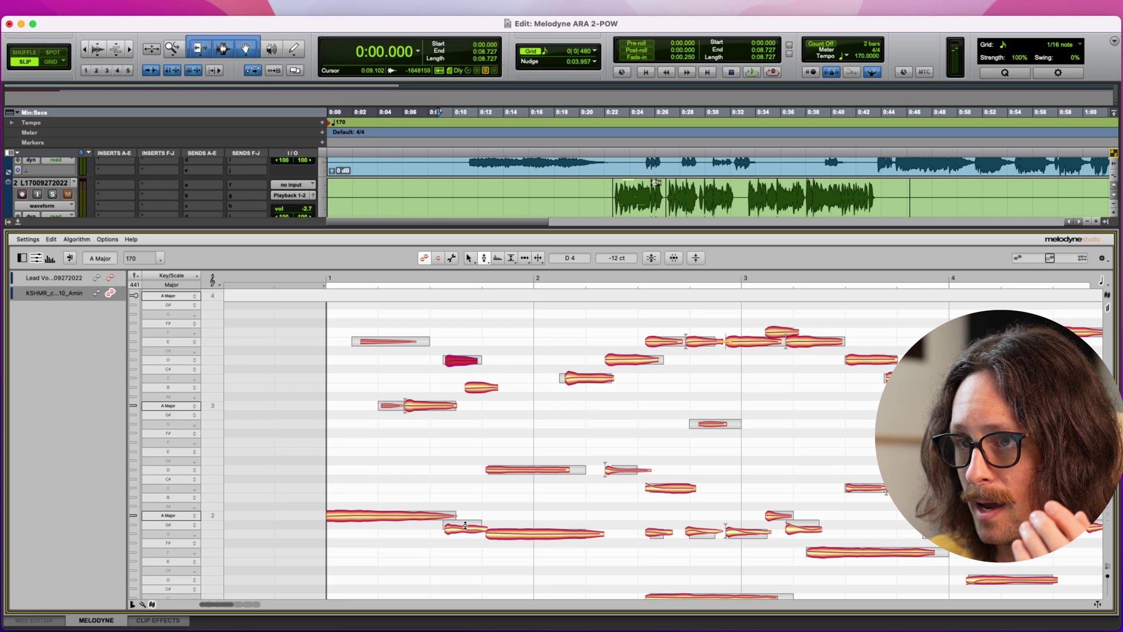
drag(586, 380, 582, 405)
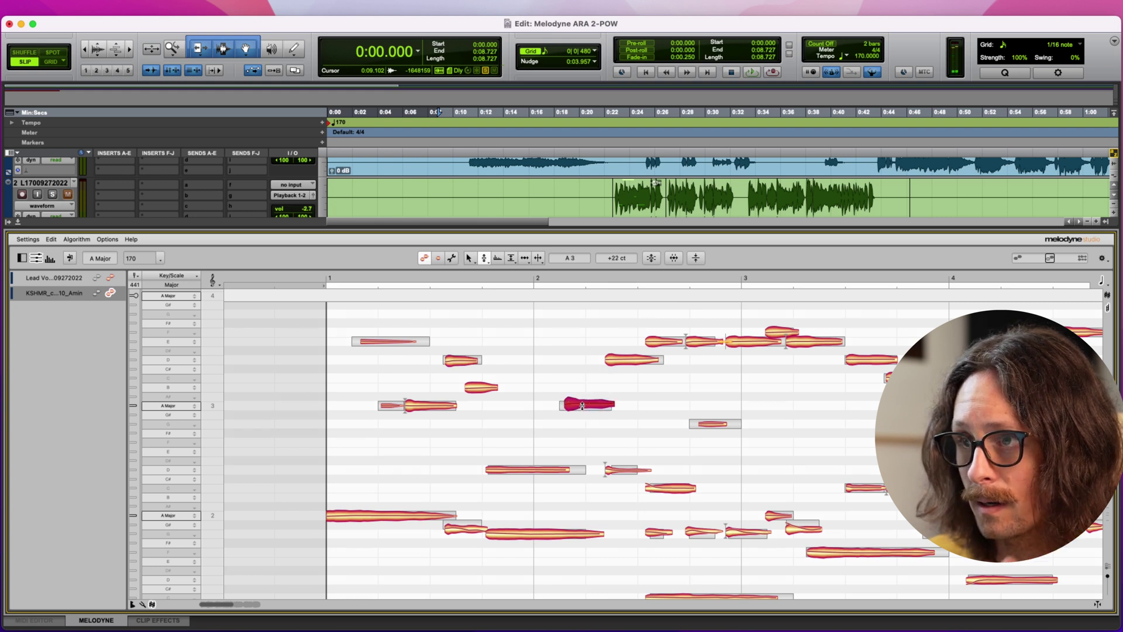
double_click(582, 405)
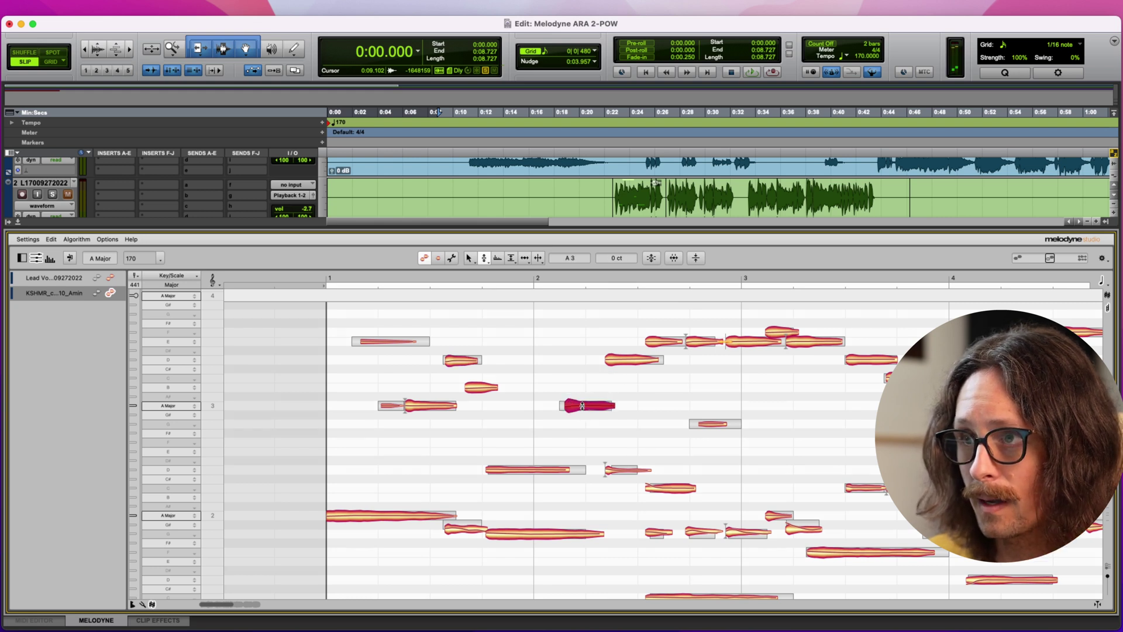
click(464, 358)
click(481, 388)
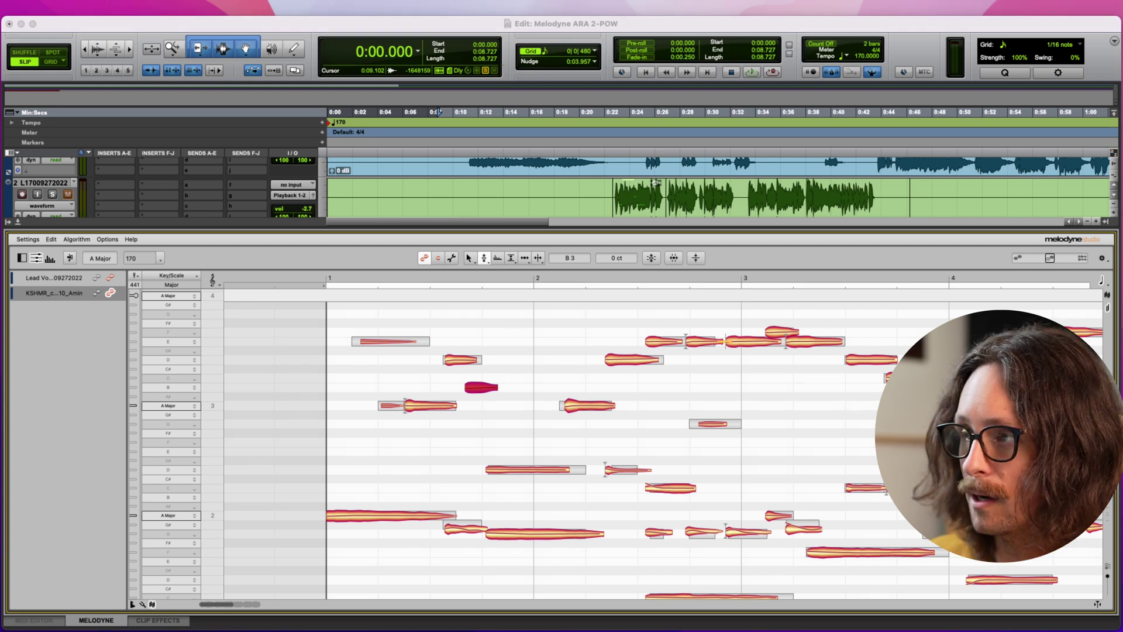
drag(481, 388, 458, 433)
key(space)
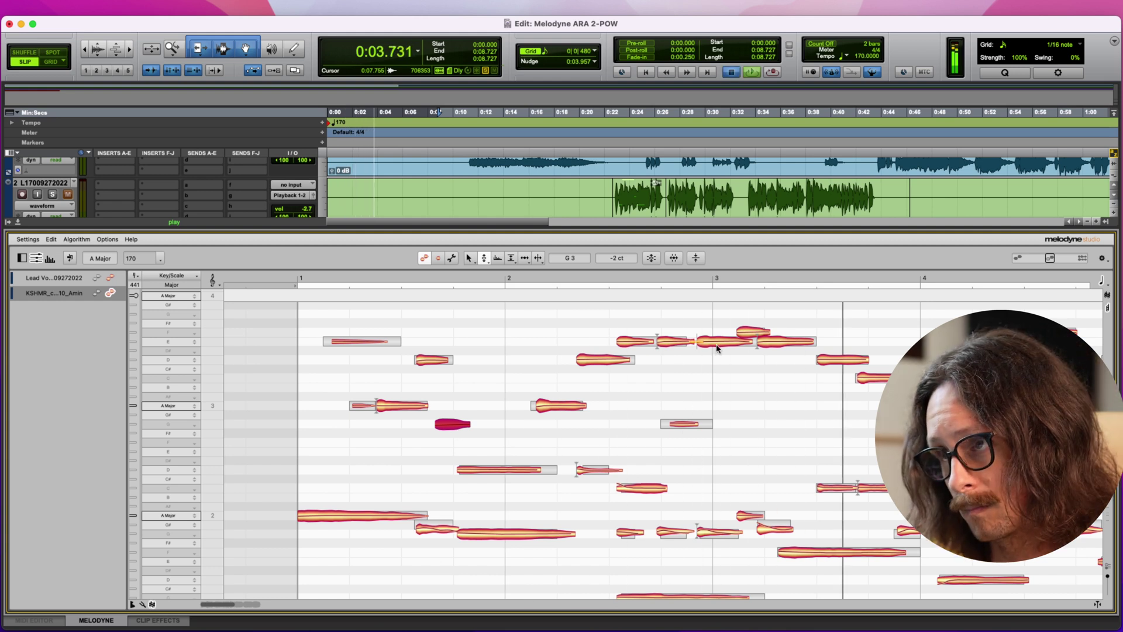
Raise two more chord notes up to G4, snapping the first exactly onto pitch.
key(space)
key(space)
drag(676, 342, 671, 318)
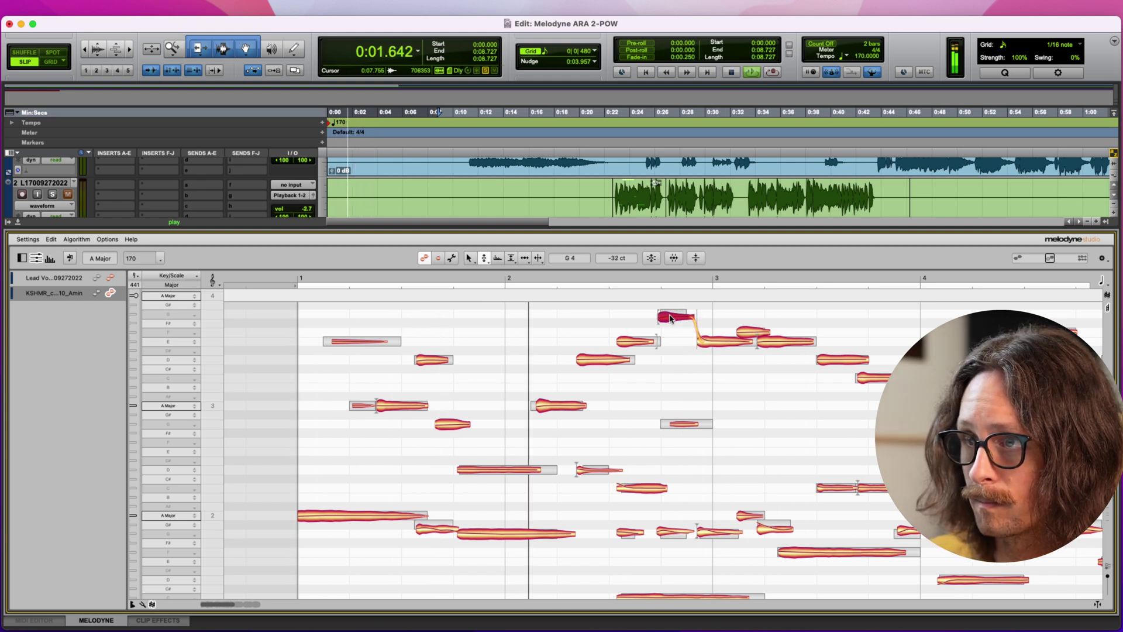
double_click(676, 316)
key(space)
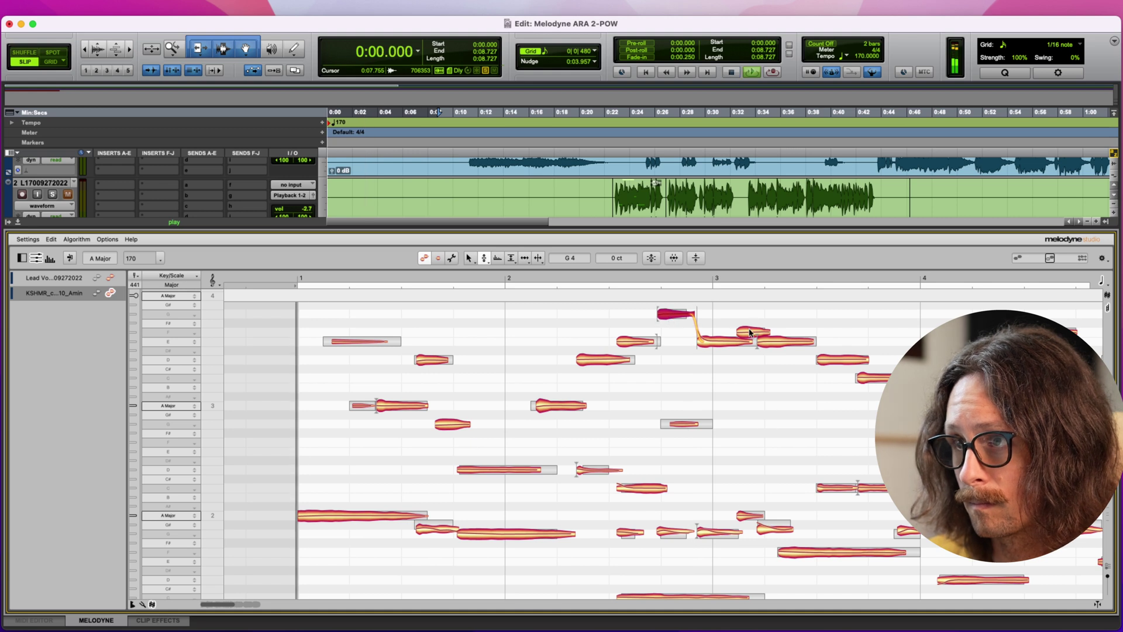
key(space)
drag(750, 333, 754, 315)
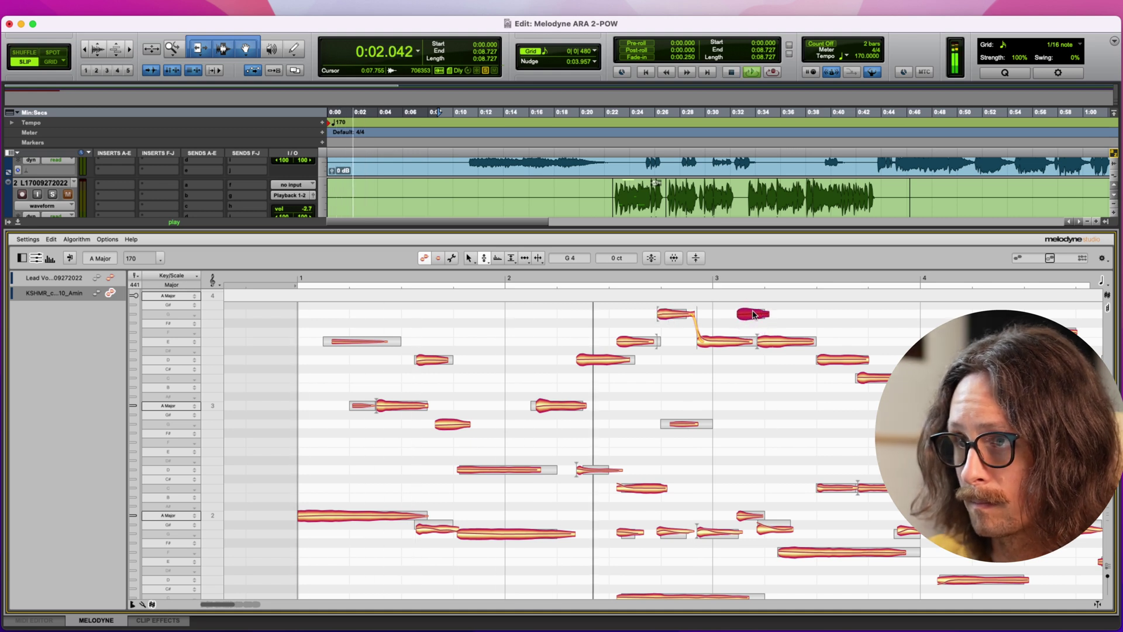